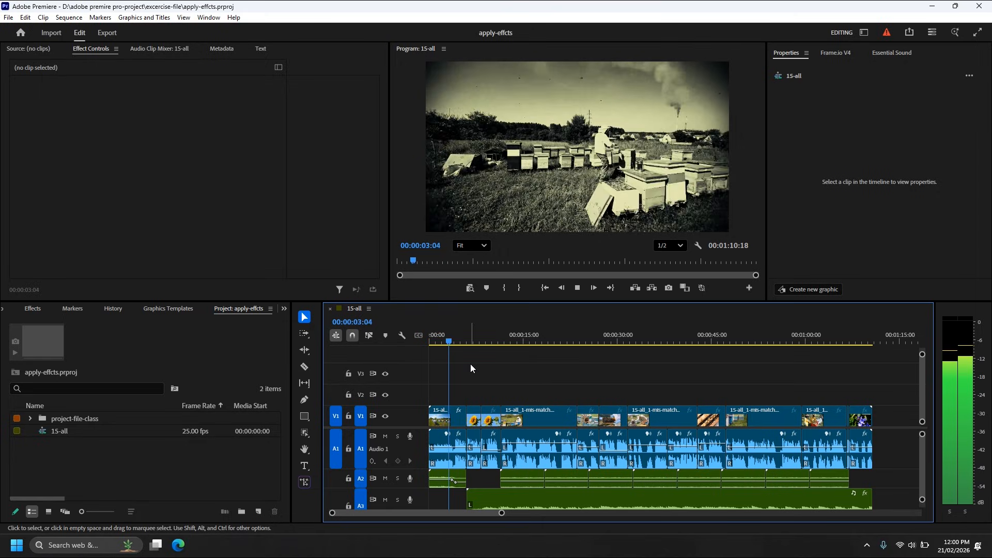
# Stop playback, examine the effects applied to the first V1 clip, and preview the sequence at 00:00:39:17.
pyautogui.press('space')
pyautogui.click(448, 413)
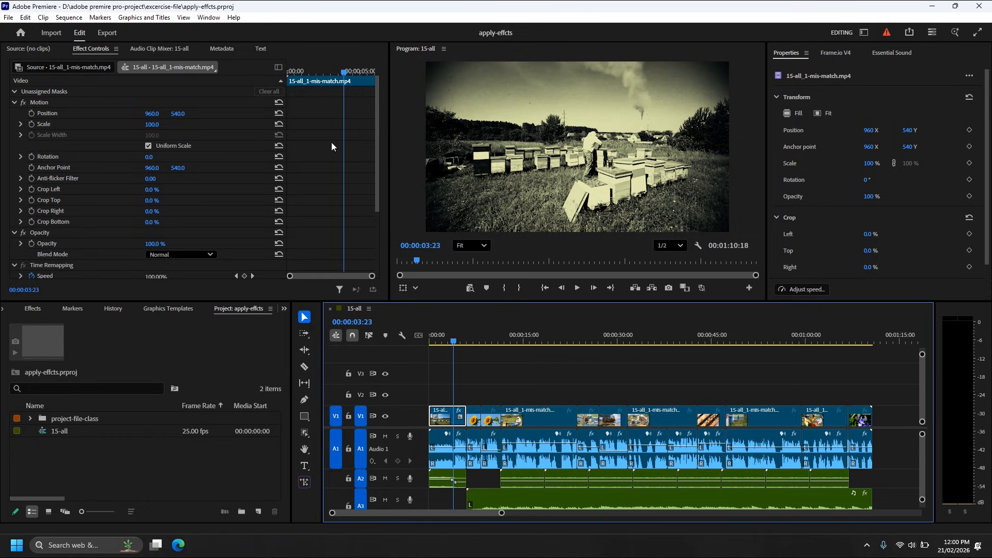
pyautogui.scroll(-4, 320, 158)
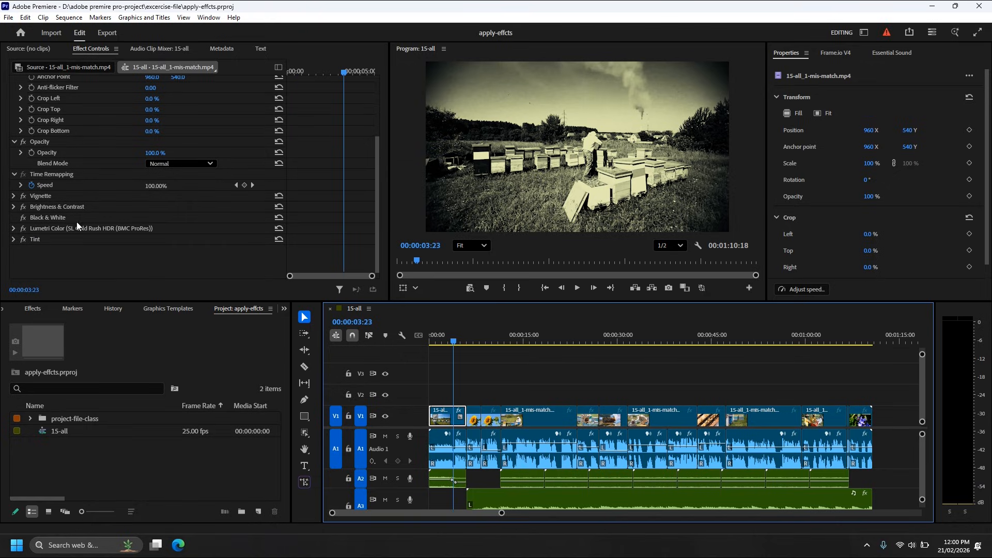
pyautogui.moveTo(457, 343); pyautogui.dragTo(677, 386)
# Select and copy the first V1 clip's Vignette, Brightness & Contrast, Black & White, Lumetri Color and Tint effects.
pyautogui.click(449, 414)
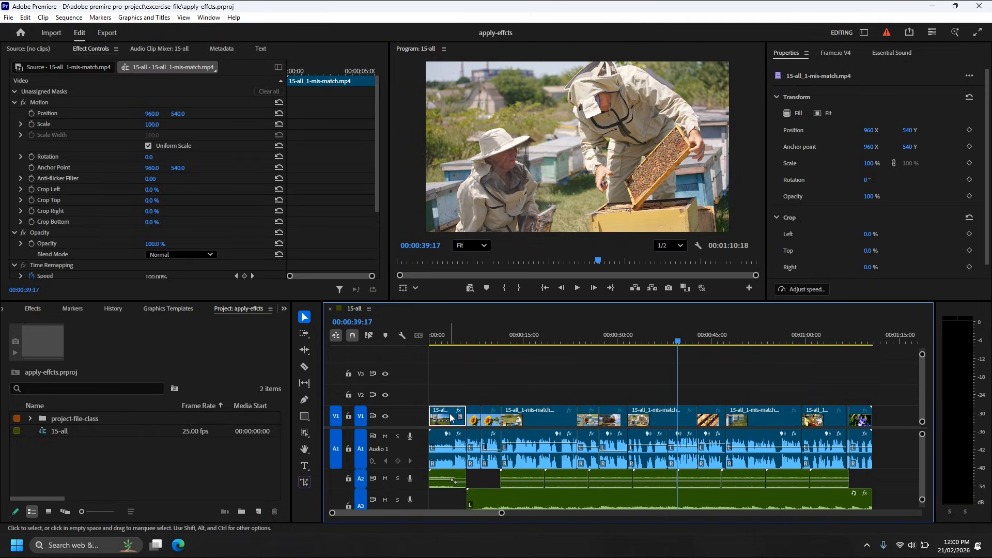
pyautogui.scroll(-3, 13, 206)
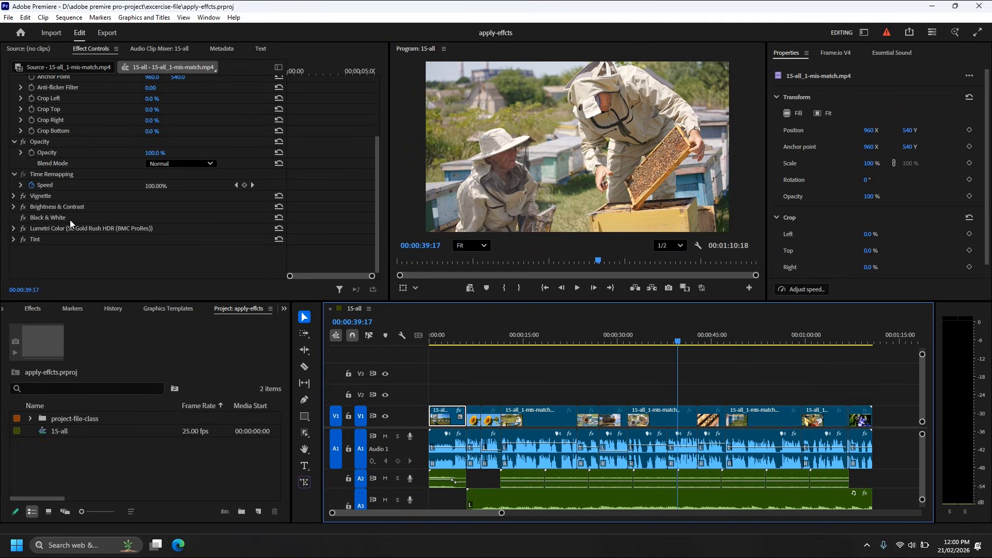
pyautogui.click(39, 196)
pyautogui.keyDown('ctrl'); pyautogui.click(42, 207); pyautogui.keyUp('ctrl')
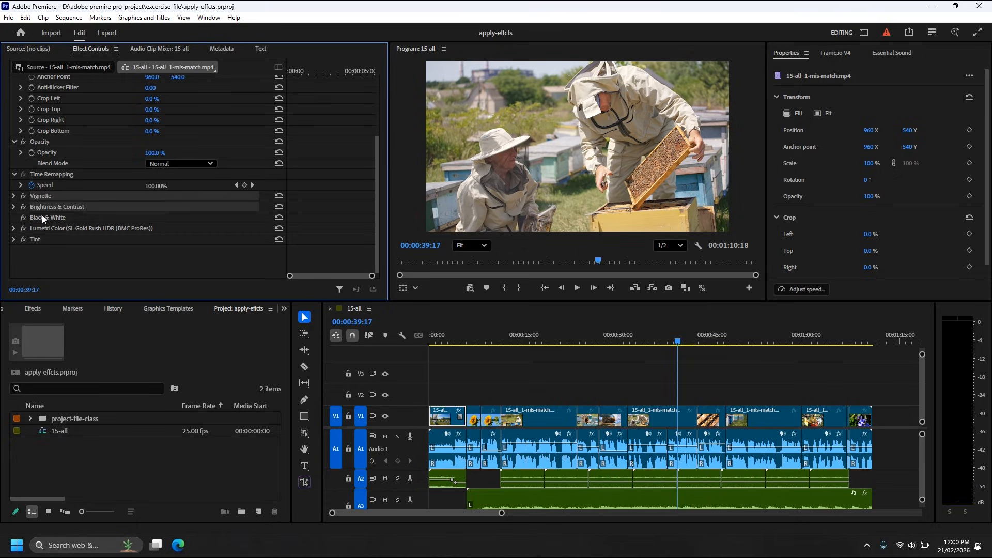
pyautogui.keyDown('ctrl'); pyautogui.click(42, 217); pyautogui.keyUp('ctrl')
pyautogui.keyDown('ctrl'); pyautogui.click(41, 228); pyautogui.keyUp('ctrl')
pyautogui.keyDown('ctrl'); pyautogui.click(38, 238); pyautogui.keyUp('ctrl')
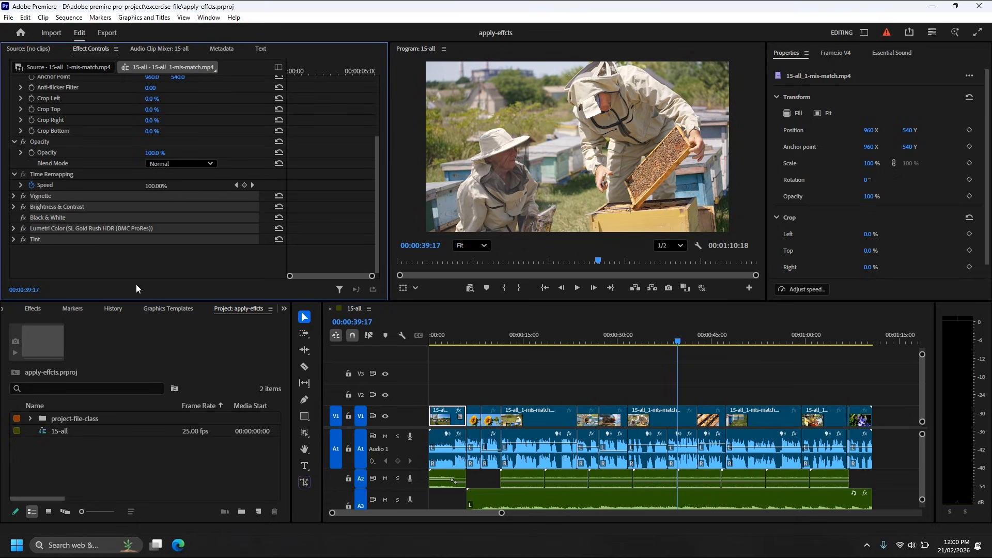
# Paste the copied effects onto all V1 clips after the first one.
pyautogui.click(491, 396)
pyautogui.moveTo(479, 392); pyautogui.dragTo(870, 424)
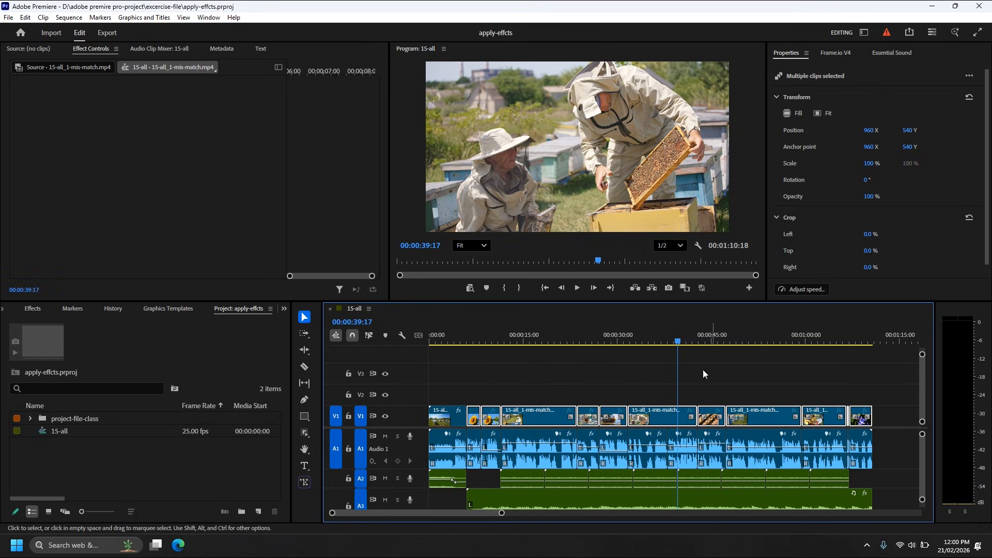
pyautogui.hotkey('ctrl', 'v')
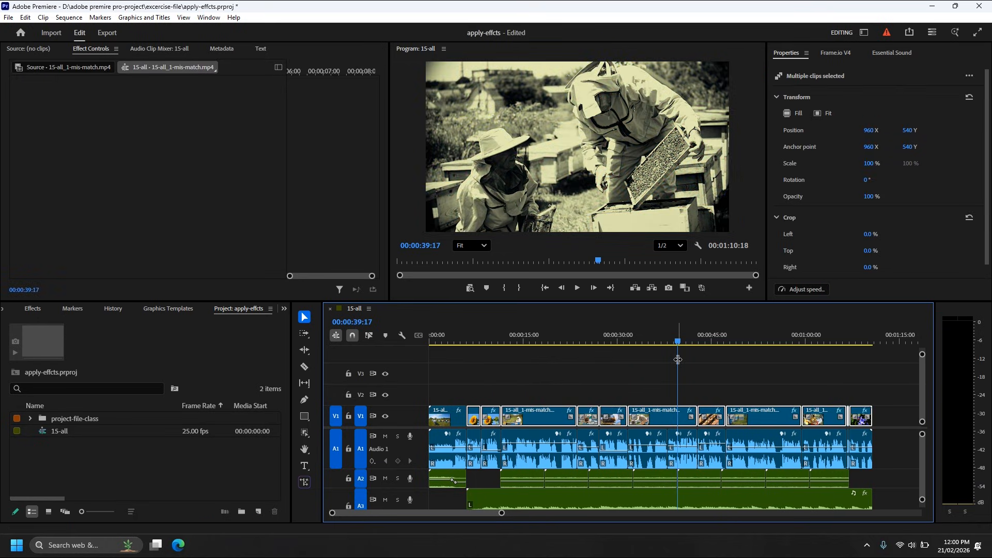
# Check the pasted look in the sequence at 00:01:01:21 and 00:00:34:00.
pyautogui.moveTo(681, 346); pyautogui.dragTo(817, 387)
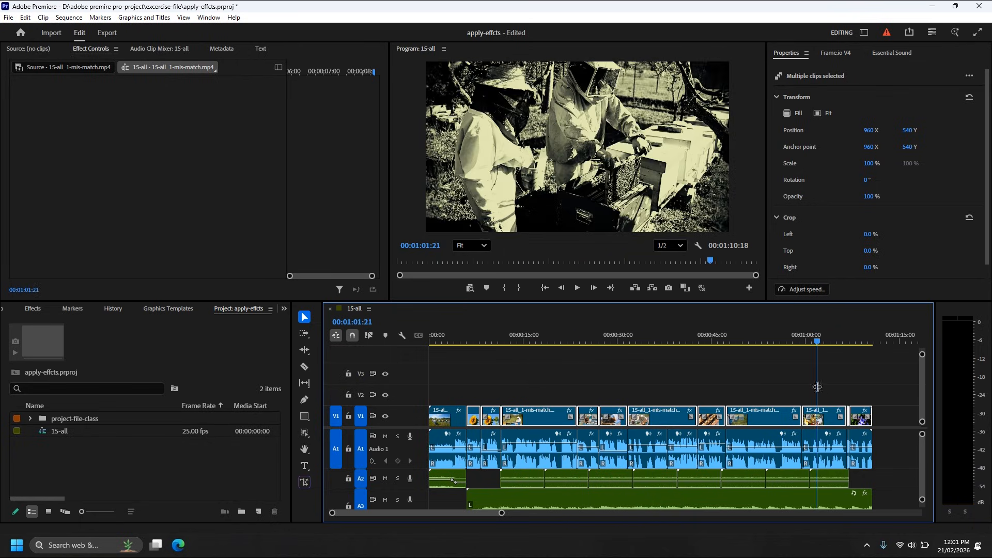
pyautogui.click(700, 377)
pyautogui.moveTo(657, 345); pyautogui.dragTo(644, 348)
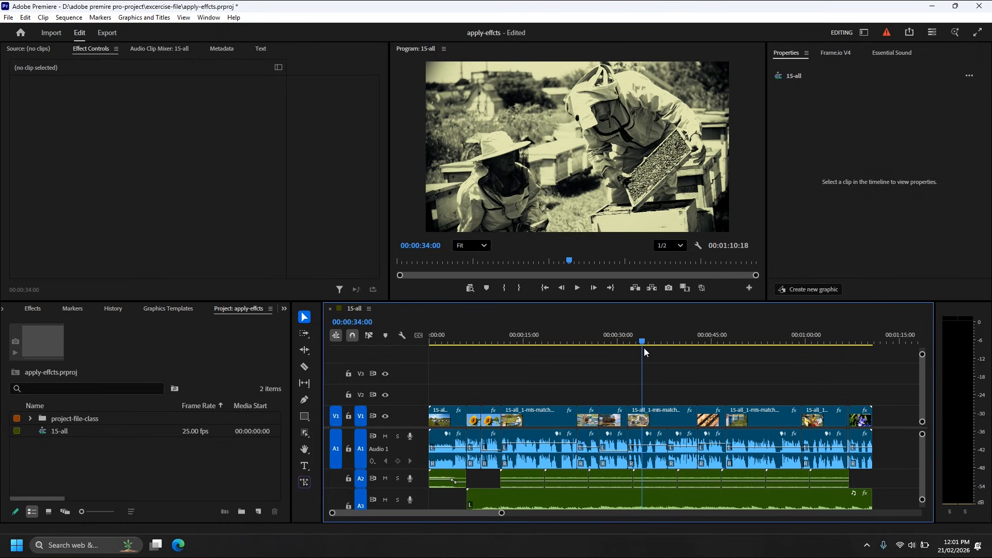
# Try blue as the Tint effect's Map White To color on the V1 clip at 00:00:34:00.
pyautogui.click(664, 418)
pyautogui.scroll(-2, 95, 247)
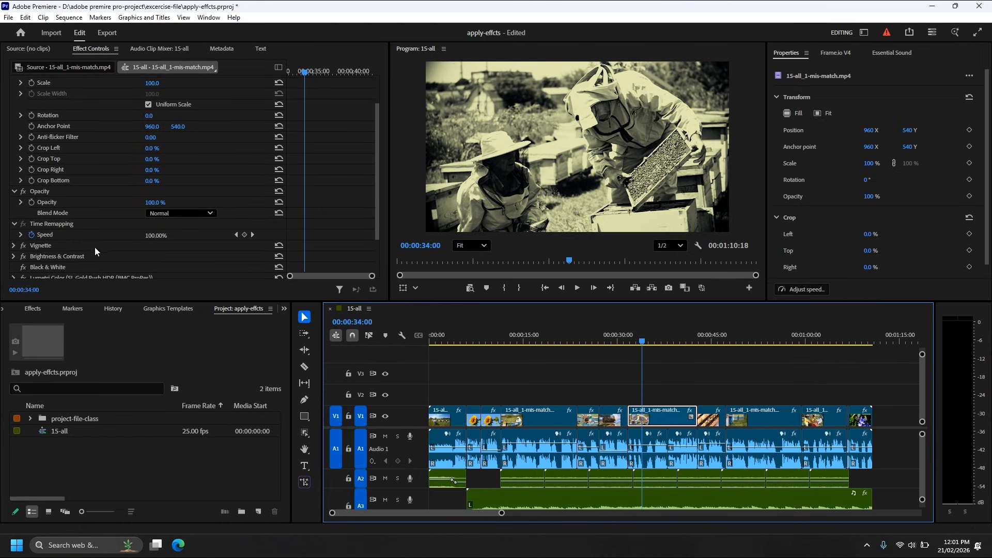
pyautogui.scroll(-2, 95, 247)
pyautogui.click(13, 195)
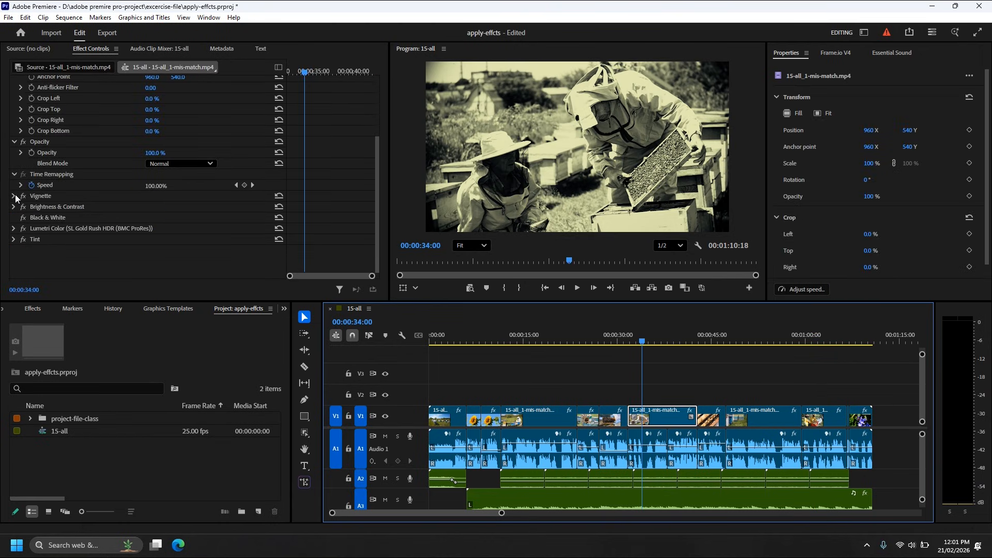
pyautogui.scroll(-2, 202, 220)
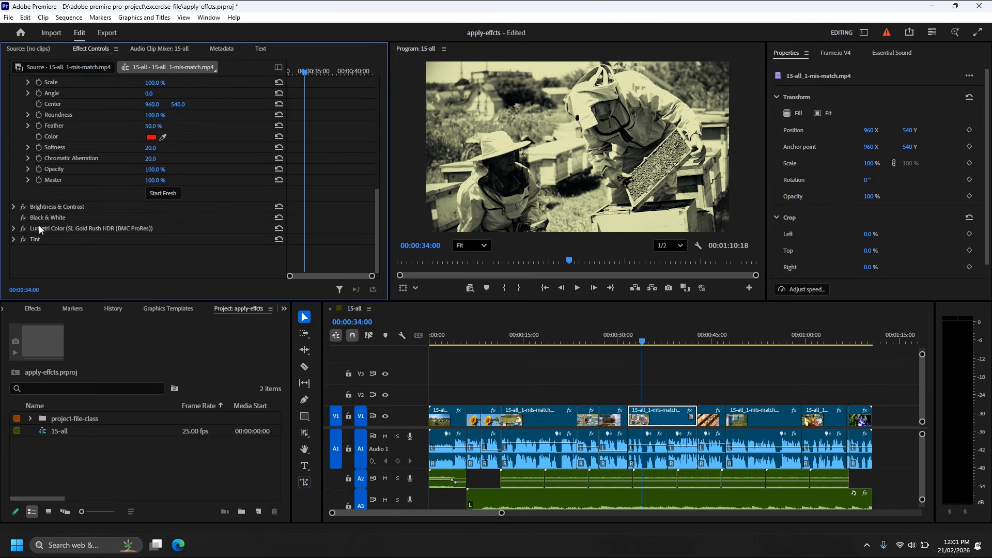
pyautogui.click(13, 239)
pyautogui.scroll(-3, 148, 243)
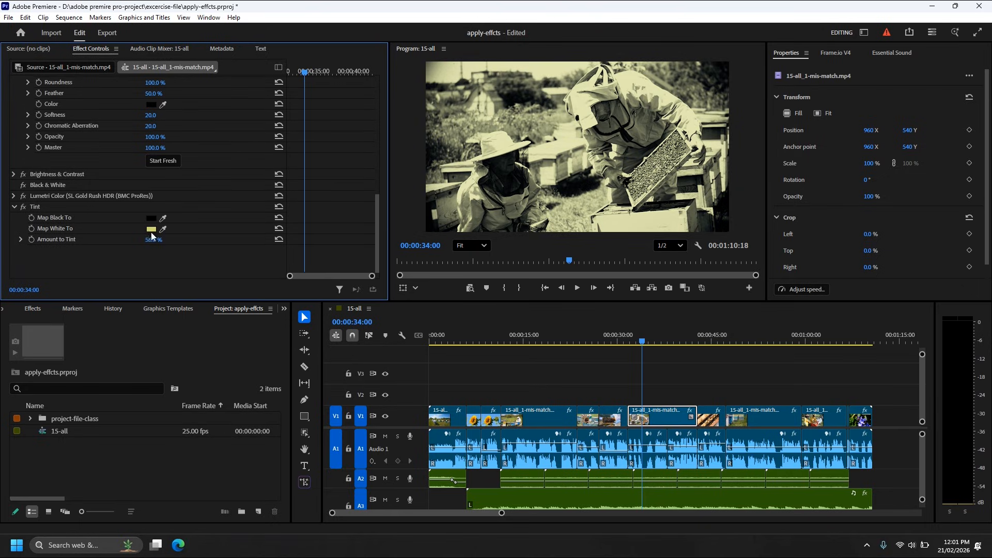
pyautogui.click(151, 229)
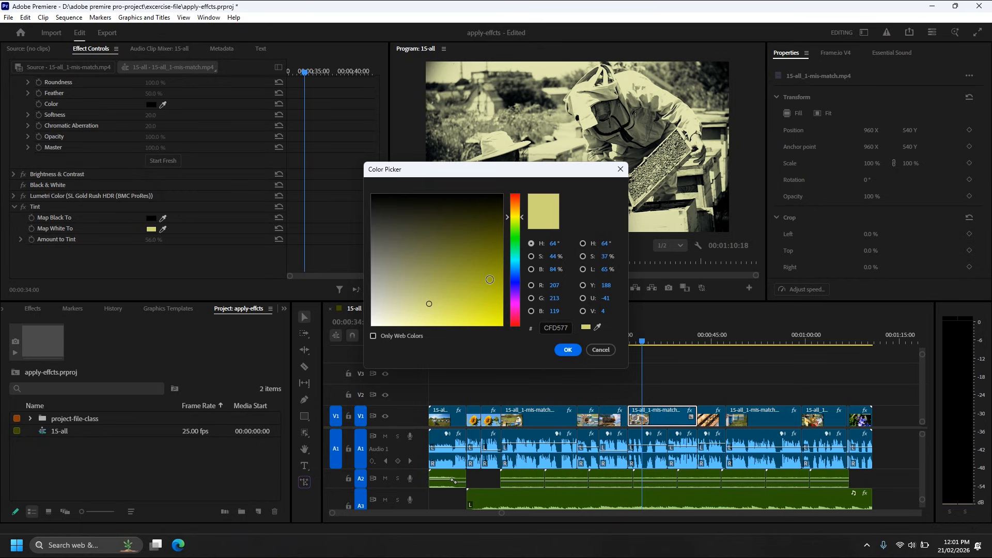
pyautogui.moveTo(517, 293)
pyautogui.mouseDown()
pyautogui.moveTo(516, 259)
pyautogui.moveTo(504, 304)
pyautogui.moveTo(505, 276)
pyautogui.mouseUp()
pyautogui.click(568, 351)
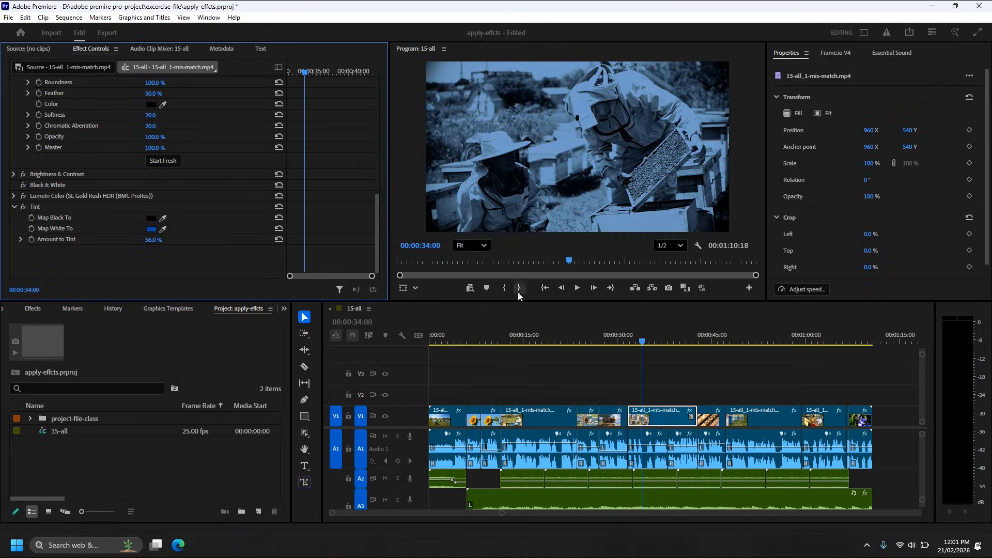
pyautogui.moveTo(642, 345); pyautogui.dragTo(653, 374)
pyautogui.click(656, 373)
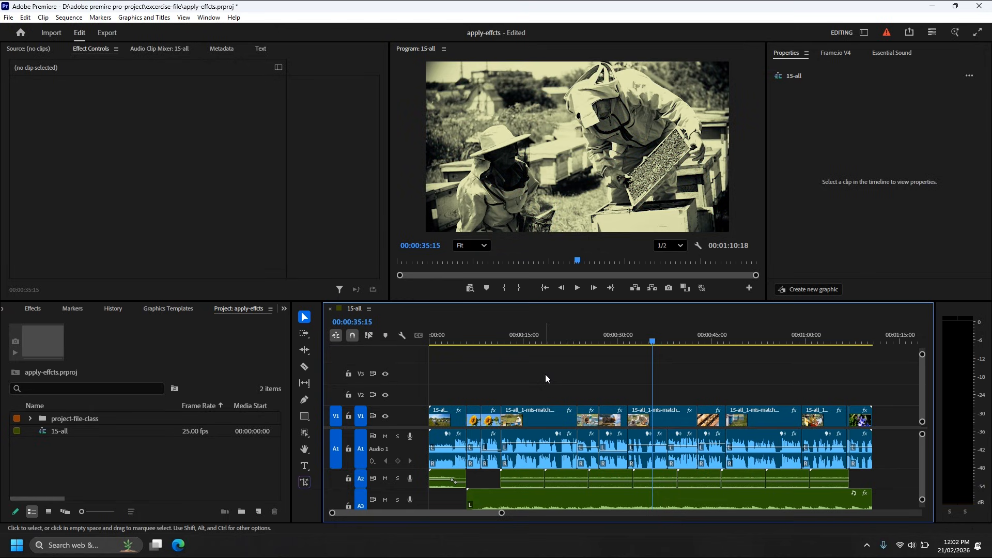
# Save the project and return the playhead to the start of the sequence.
pyautogui.hotkey('ctrl', 's')
pyautogui.click(430, 342)
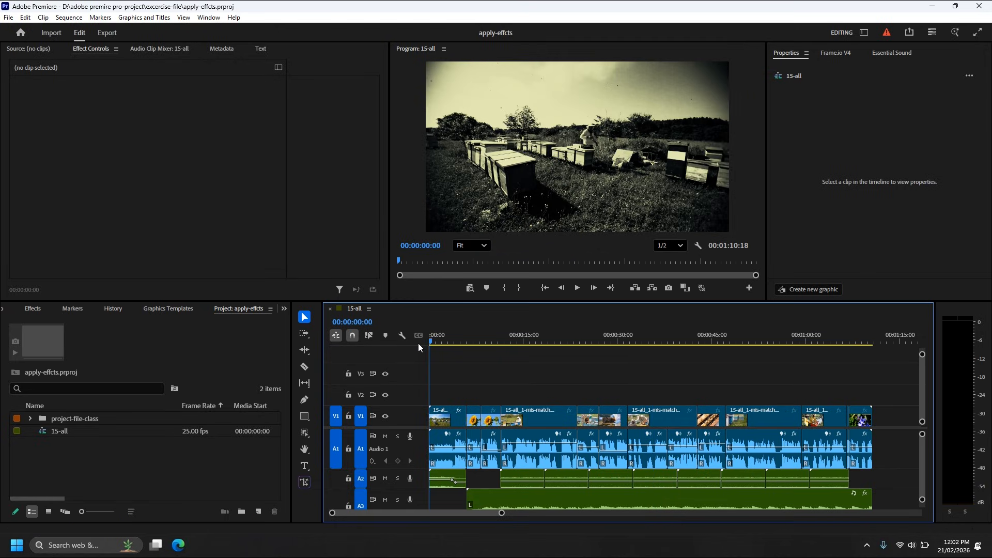
# Save the first V1 clip's five effects, Vignette through Tint, as a preset named "Vignette black" with the Scale type.
pyautogui.click(448, 419)
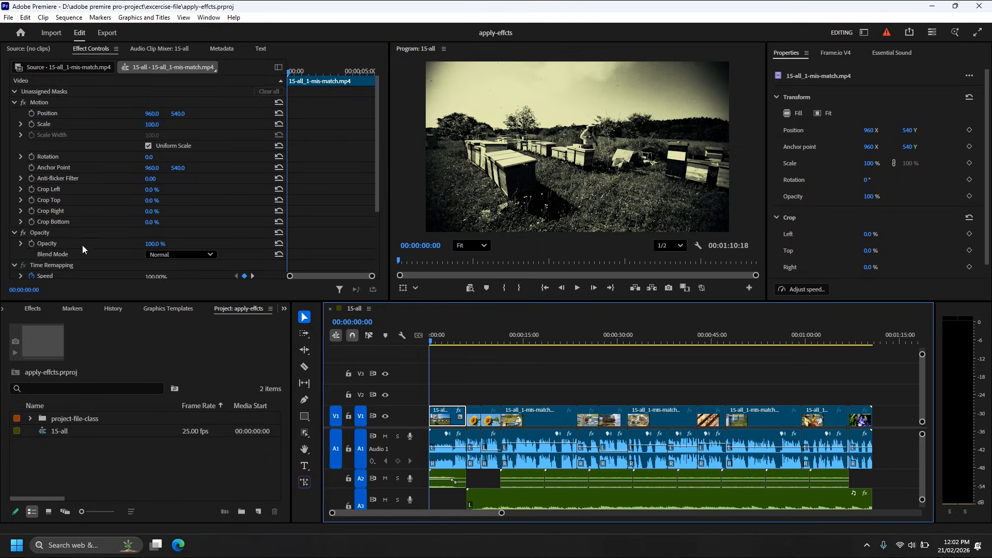
pyautogui.scroll(-5, 81, 245)
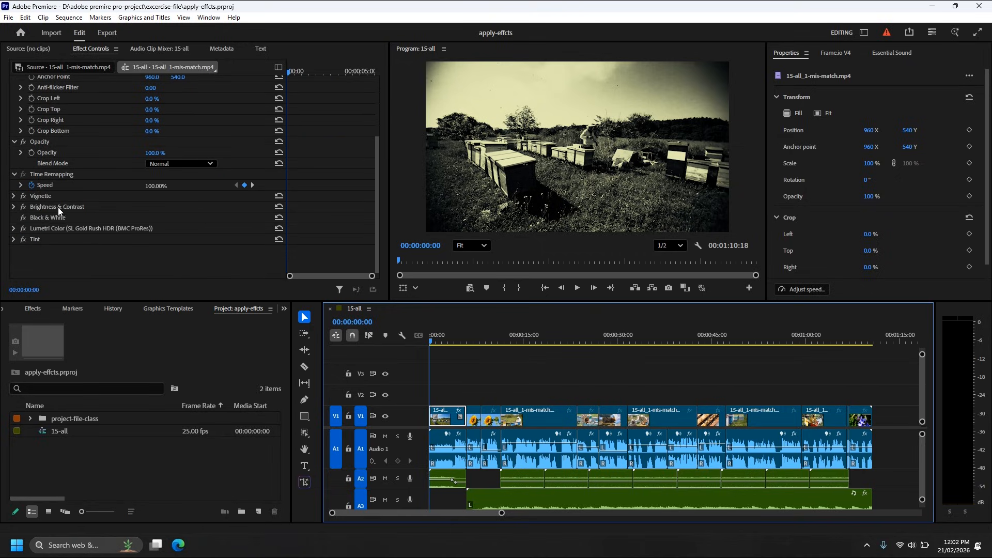
pyautogui.moveTo(44, 197); pyautogui.dragTo(32, 241)
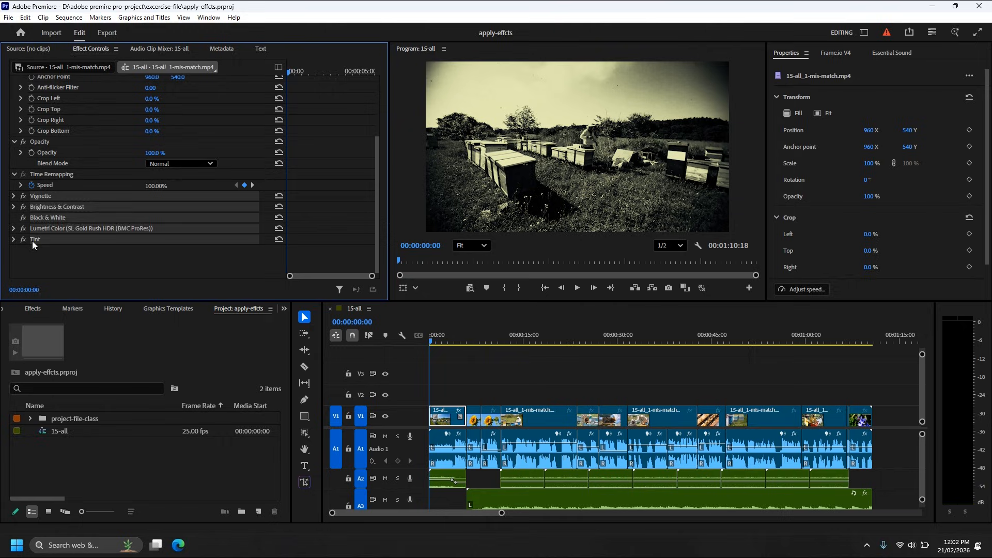
pyautogui.rightClick(42, 199)
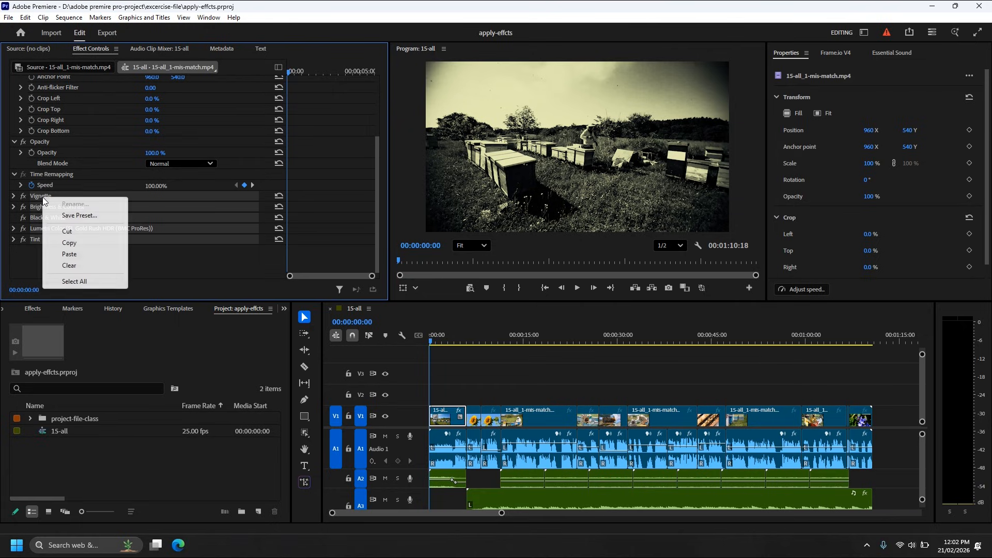
pyautogui.click(78, 216)
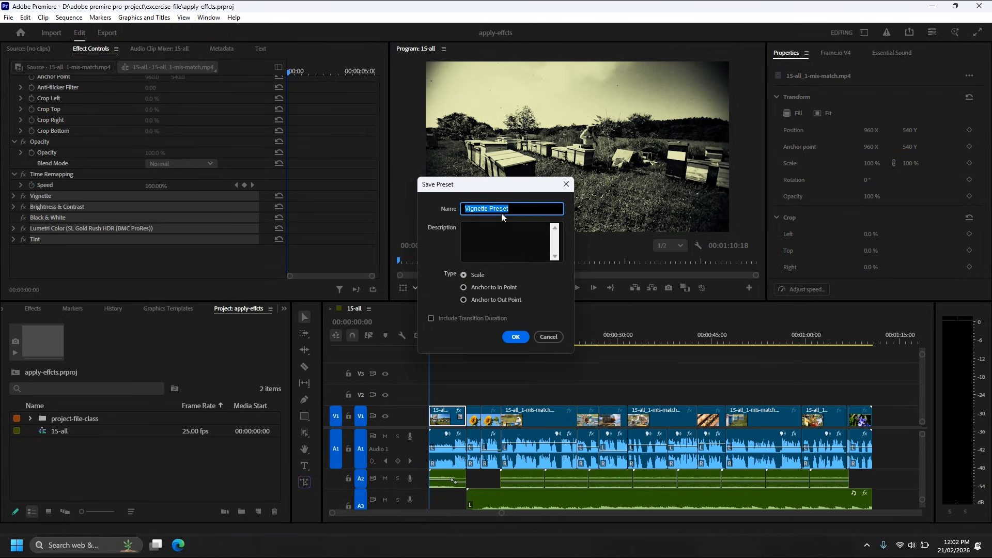
pyautogui.click(498, 210)
pyautogui.moveTo(490, 209); pyautogui.dragTo(524, 209)
pyautogui.write('black')
pyautogui.click(516, 335)
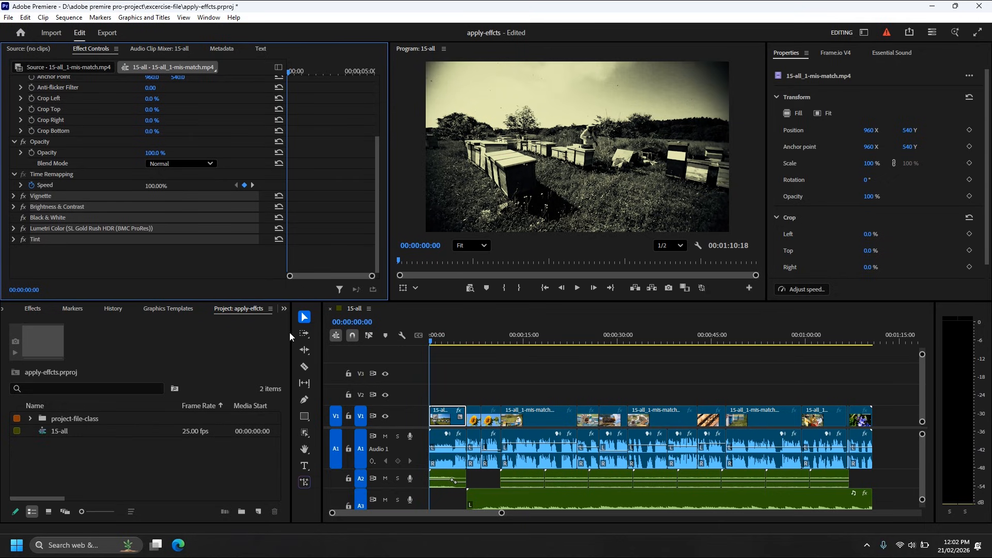
# Apply the Vignette black preset to all V1 clips after the first and preview the result at 00:00:07:18.
pyautogui.click(284, 310)
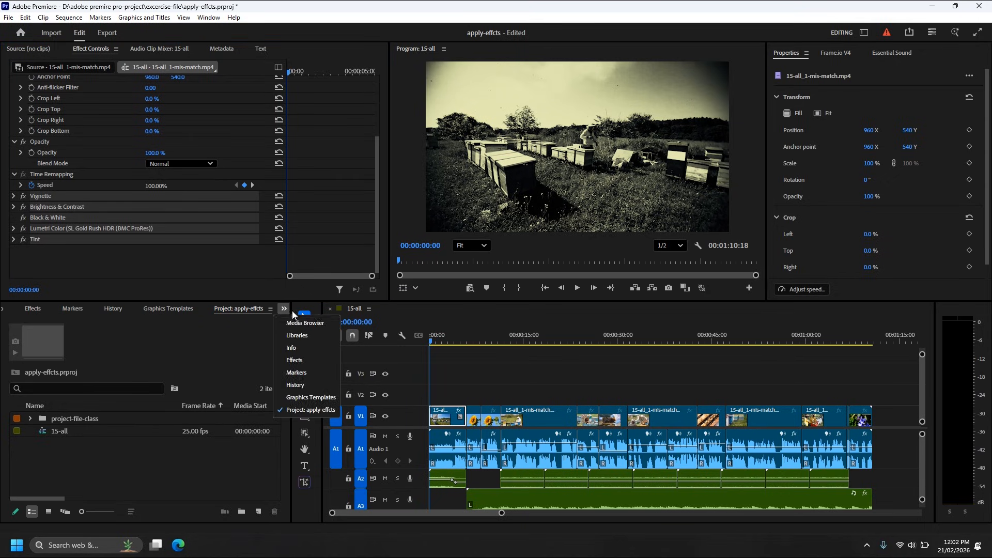
pyautogui.click(319, 360)
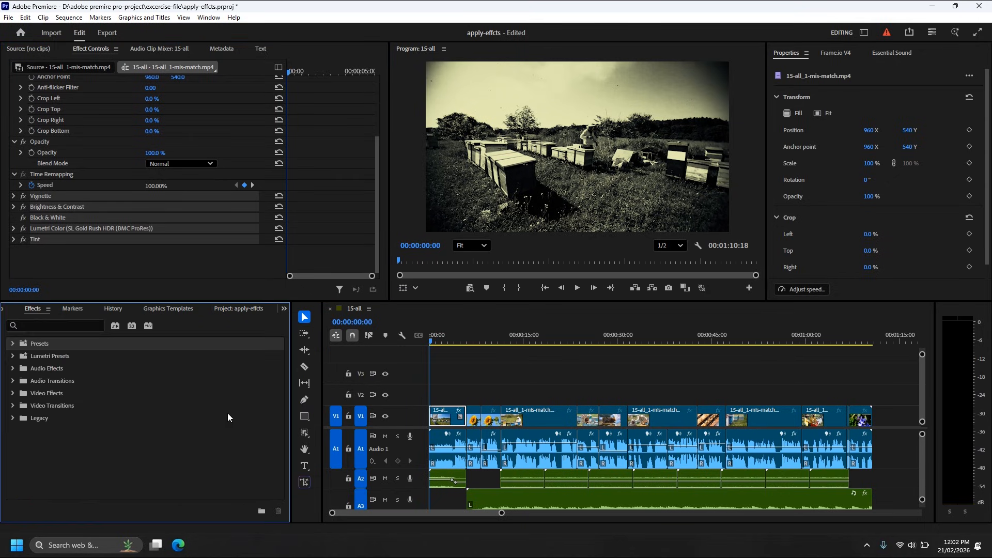
pyautogui.click(13, 343)
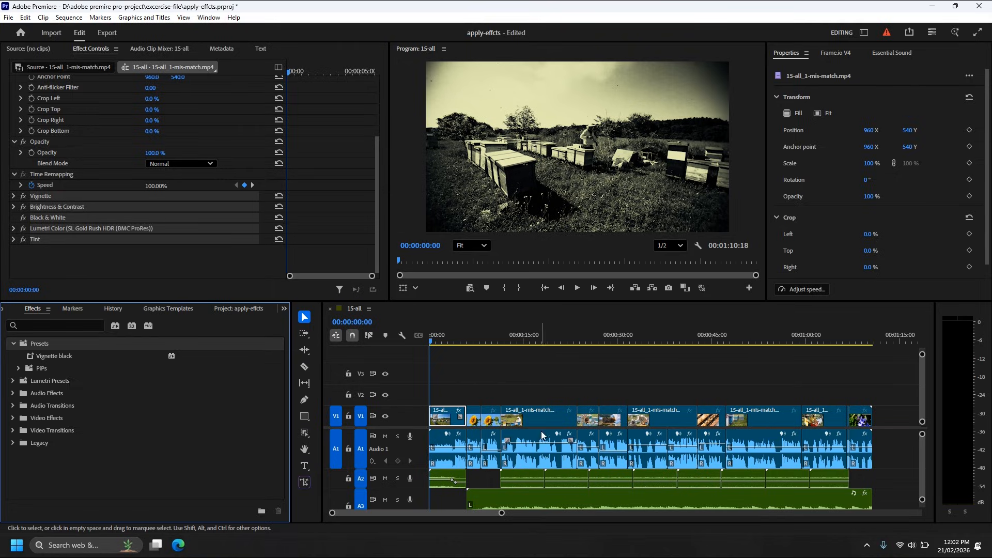
pyautogui.click(510, 392)
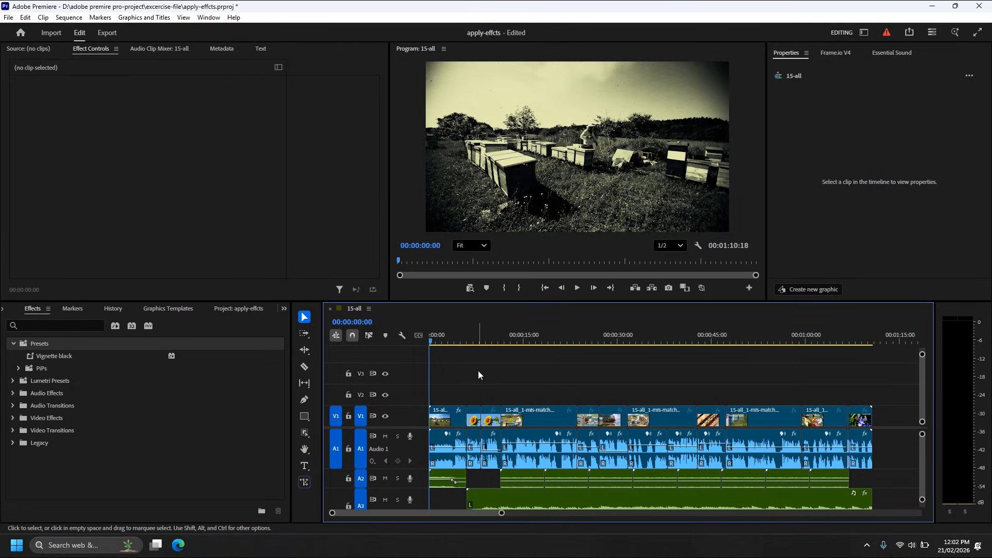
pyautogui.moveTo(479, 370); pyautogui.dragTo(873, 427)
pyautogui.moveTo(44, 358); pyautogui.dragTo(551, 422)
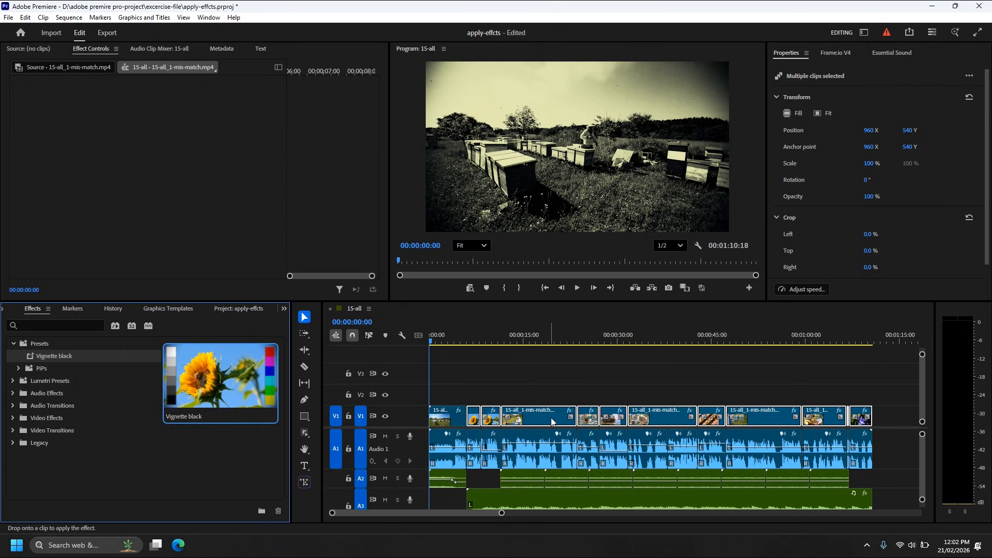
pyautogui.moveTo(488, 341); pyautogui.dragTo(480, 425)
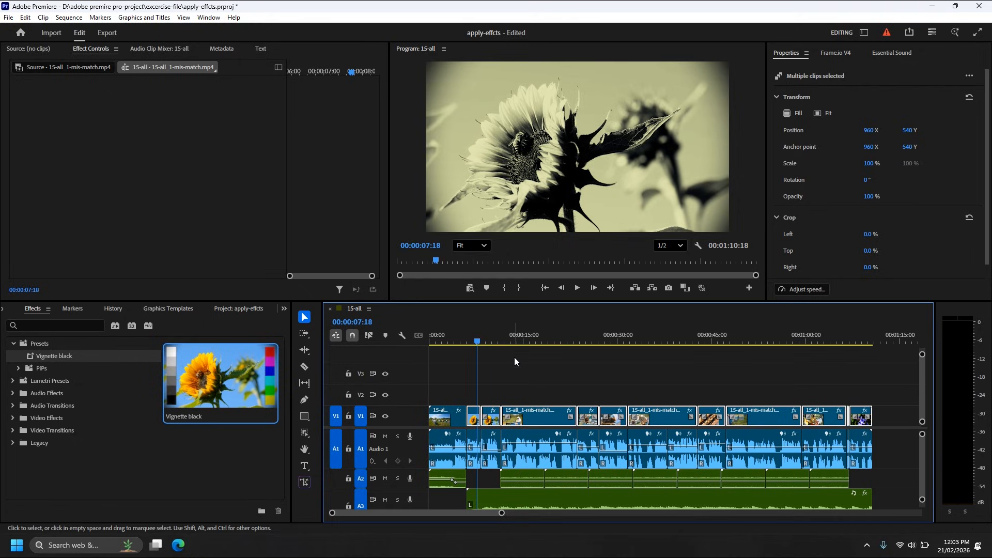
# Move the playhead to 00:00:11:11 and create an adjustment layer in the apply-effcts project.
pyautogui.moveTo(487, 344); pyautogui.dragTo(497, 342)
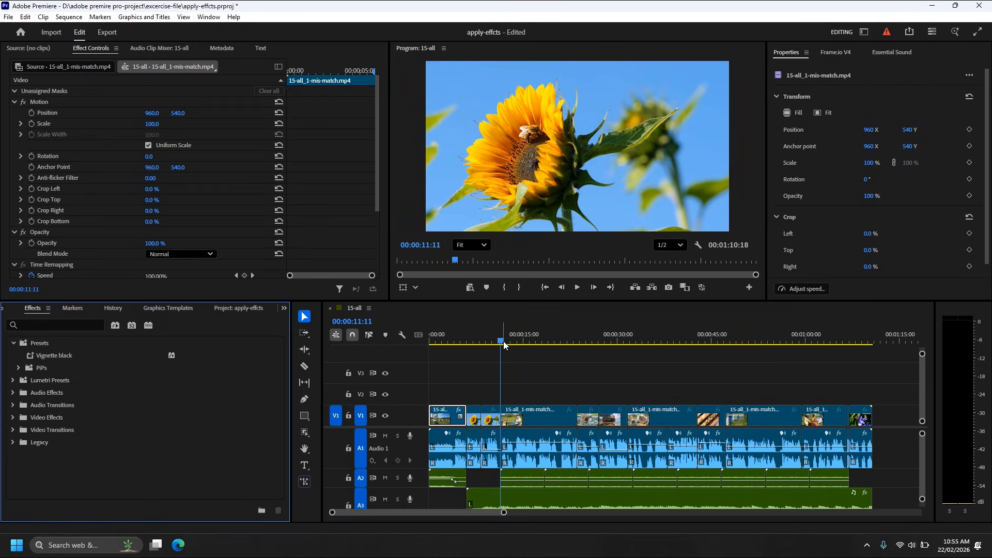
pyautogui.click(284, 308)
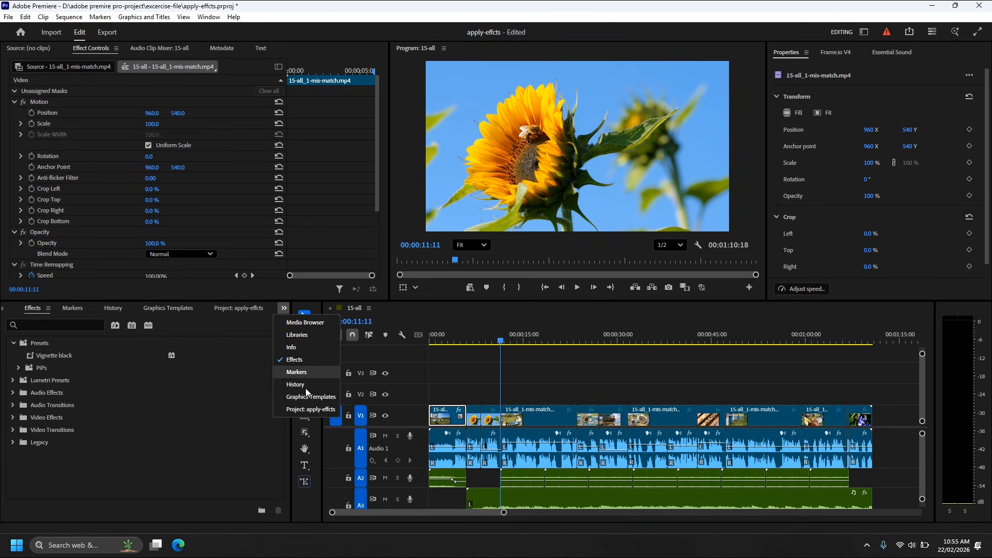
pyautogui.click(288, 416)
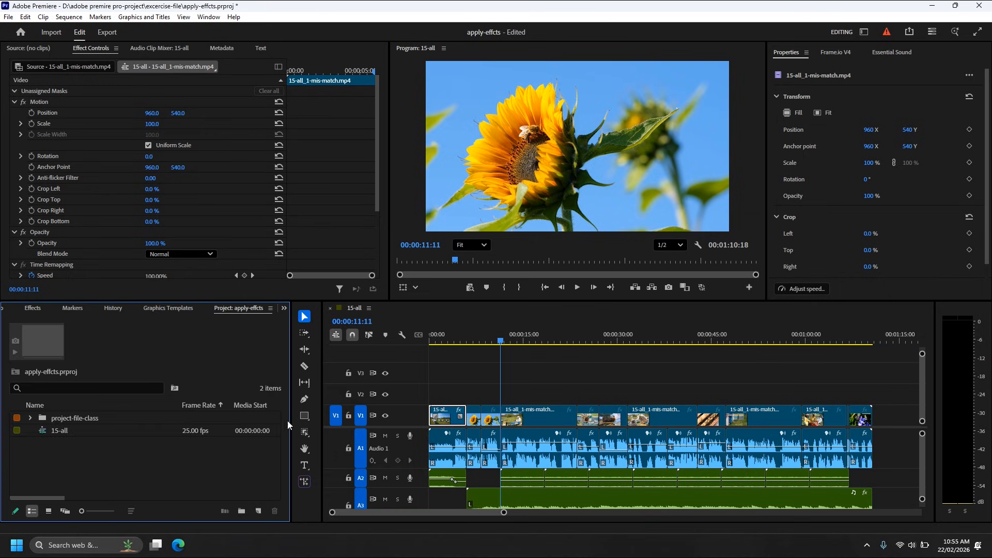
pyautogui.click(258, 511)
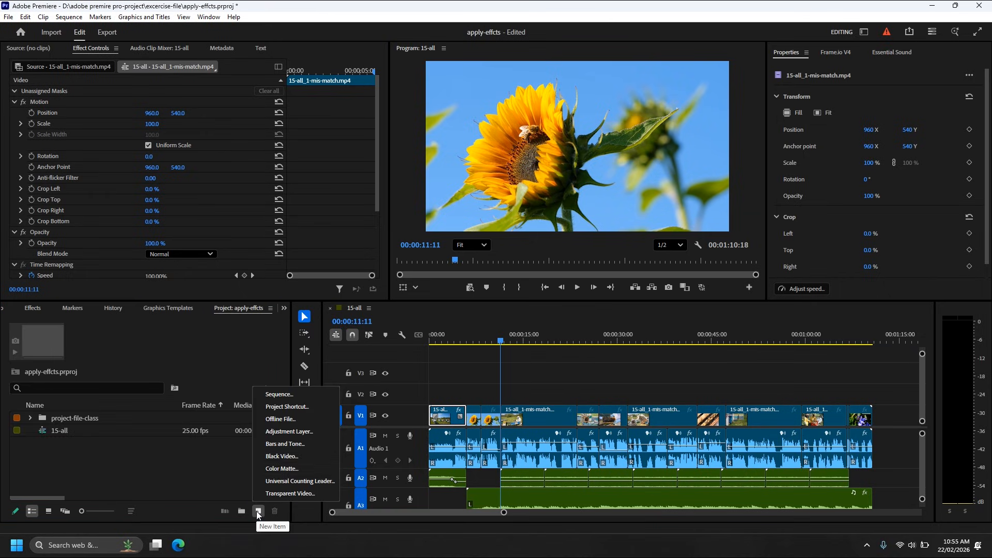
pyautogui.click(290, 432)
pyautogui.click(523, 320)
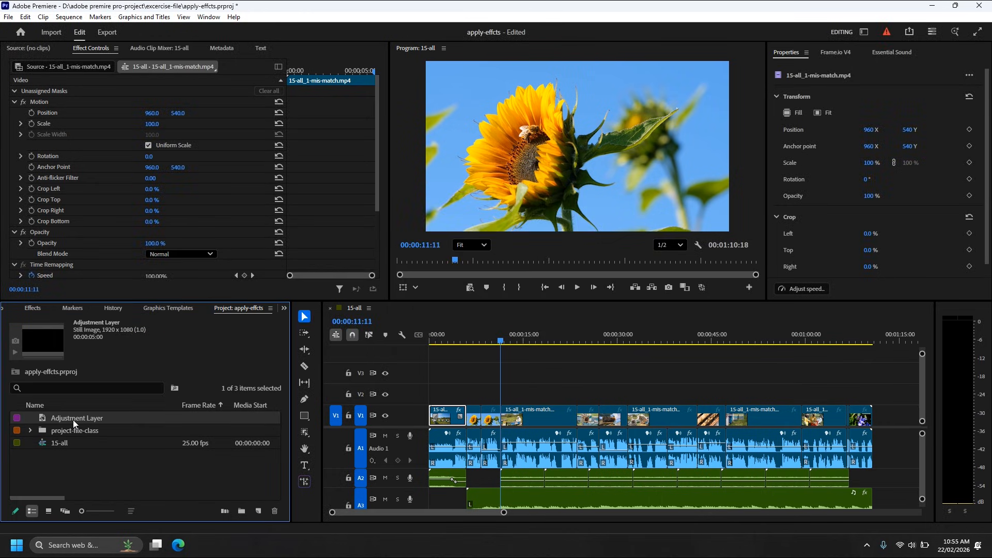
# Place the adjustment layer on V2 from 00:00:11:11 to the sequence end, apply the Vignette black preset to it and preview 00:00:35:16.
pyautogui.moveTo(44, 420); pyautogui.dragTo(870, 397)
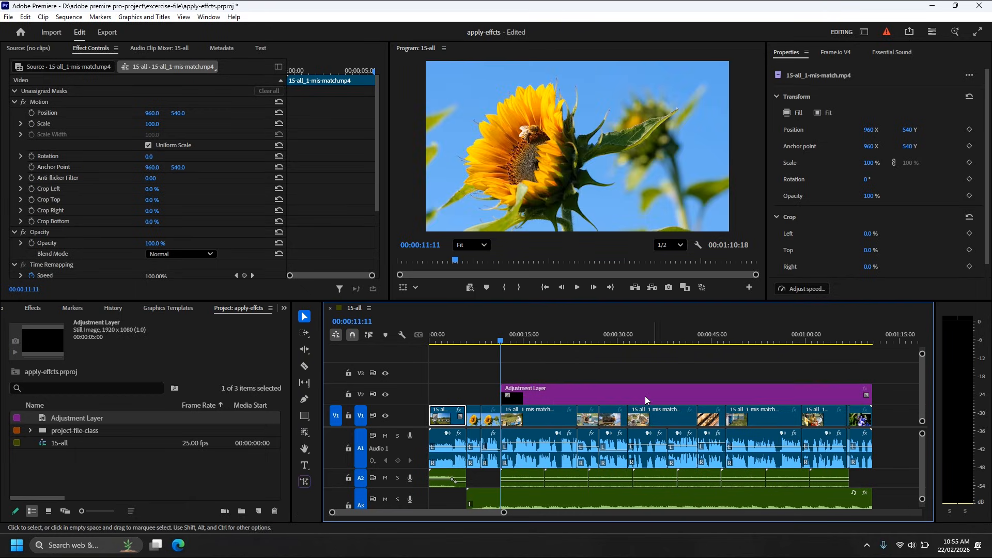
pyautogui.click(546, 399)
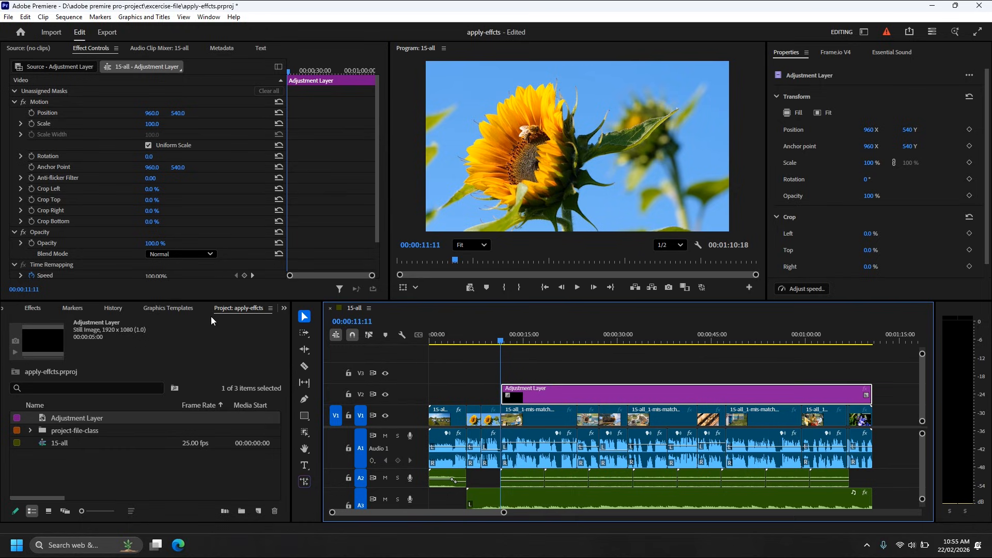
pyautogui.click(33, 308)
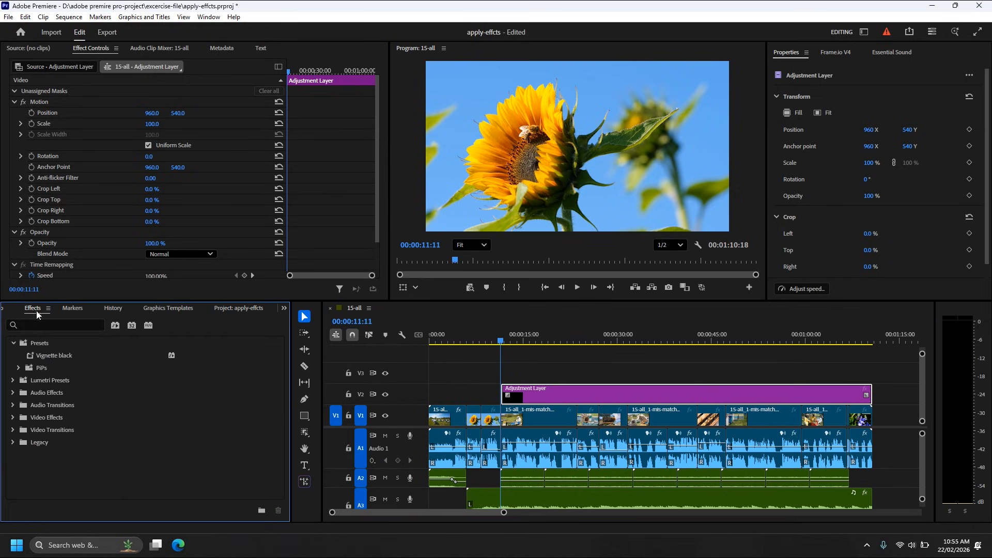
pyautogui.moveTo(55, 356); pyautogui.dragTo(561, 397)
pyautogui.moveTo(504, 341); pyautogui.dragTo(653, 363)
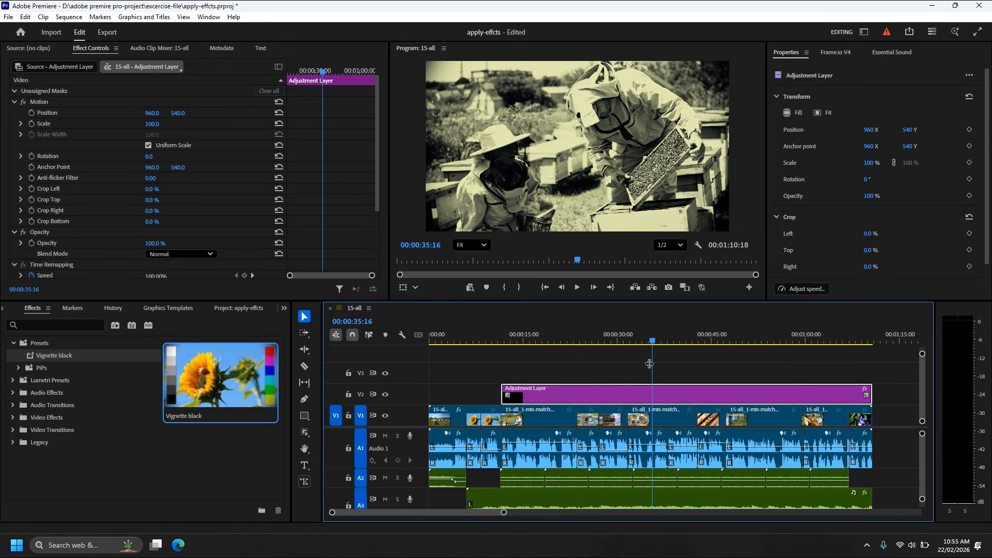
# Compare the picture with and without the V2 adjustment layer by toggling the track output twice, then deleting and restoring the layer.
pyautogui.click(385, 395)
pyautogui.click(386, 395)
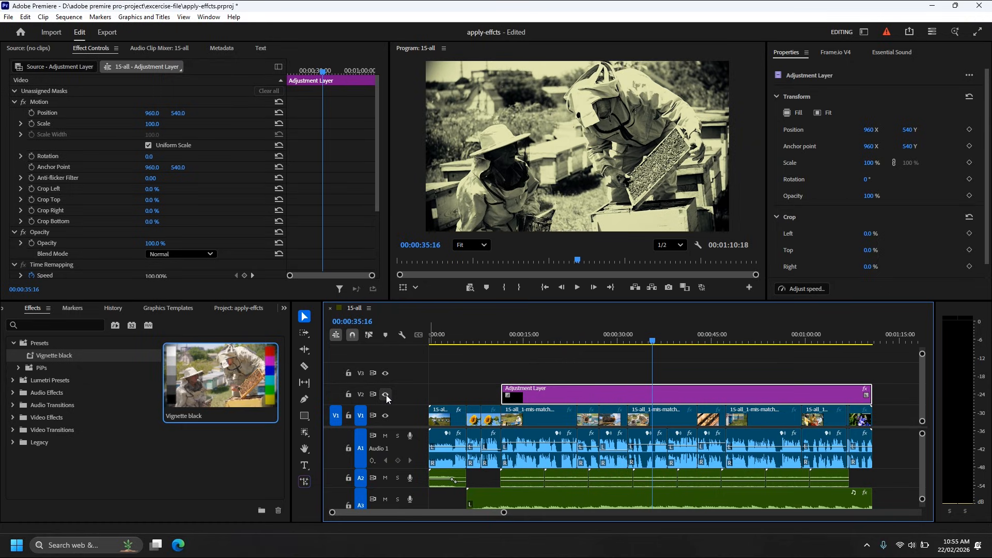
pyautogui.click(386, 395)
pyautogui.click(386, 394)
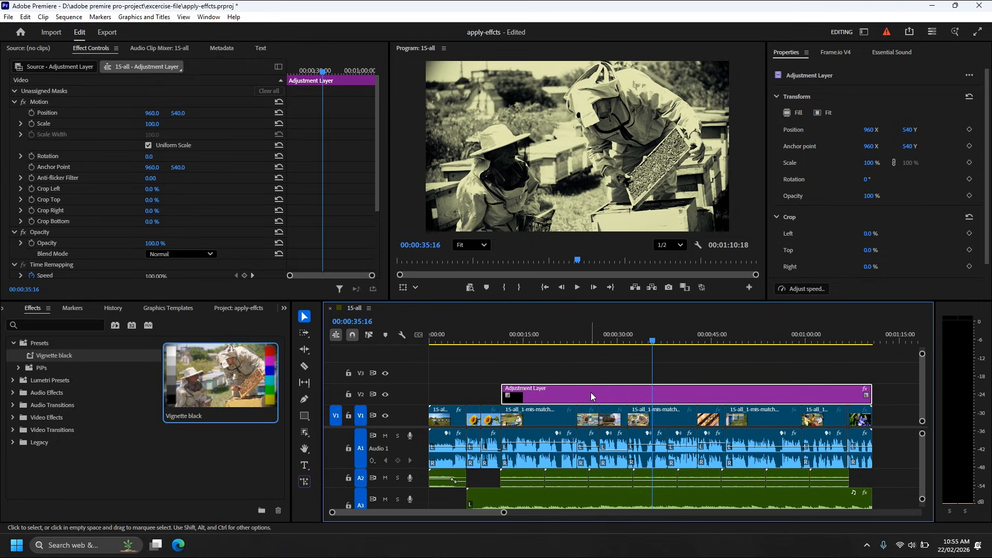
pyautogui.press('Delete')
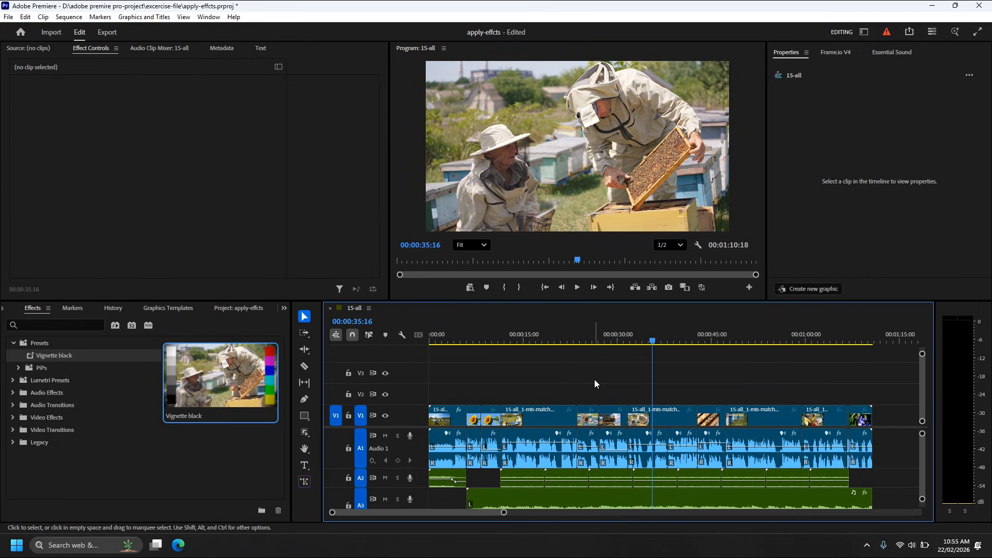
pyautogui.hotkey('ctrl', 'z')
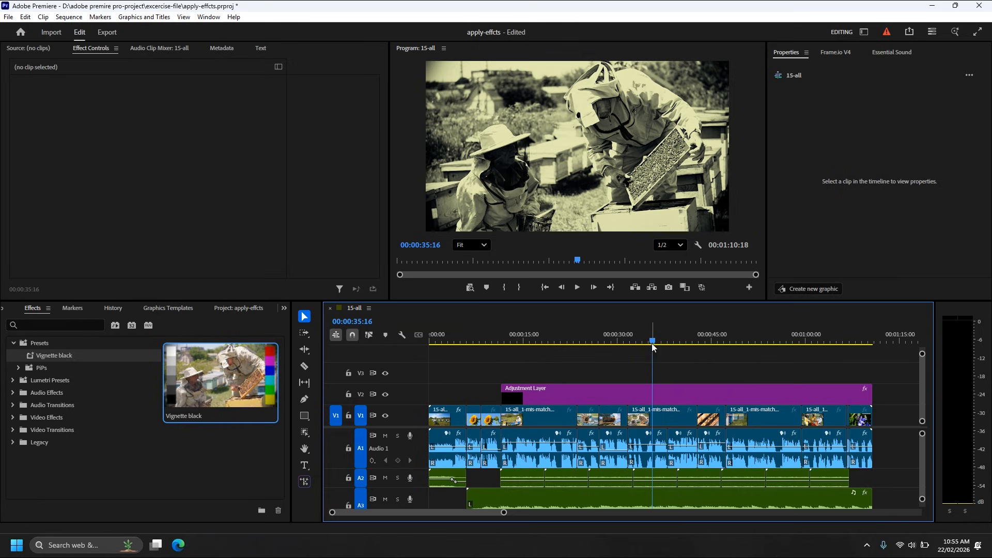
# Split the V2 adjustment layer with the Razor tool at 00:00:31:15 and 00:00:42:20.
pyautogui.moveTo(652, 343); pyautogui.dragTo(628, 346)
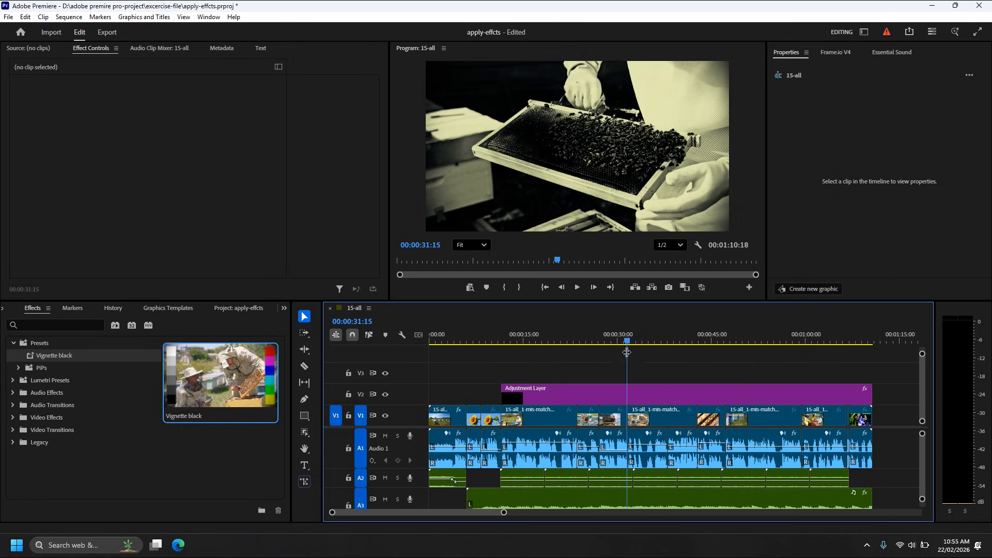
pyautogui.press('c')
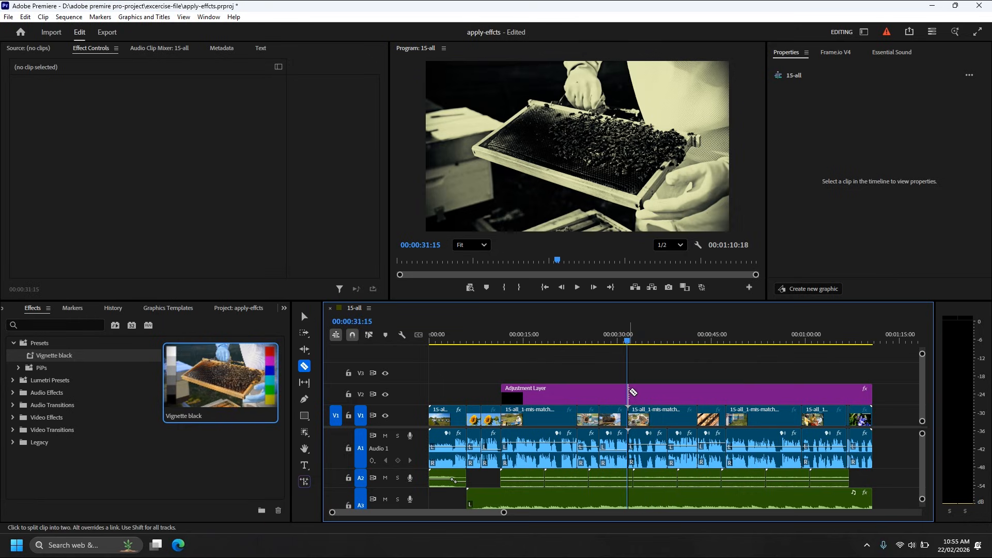
pyautogui.click(630, 391)
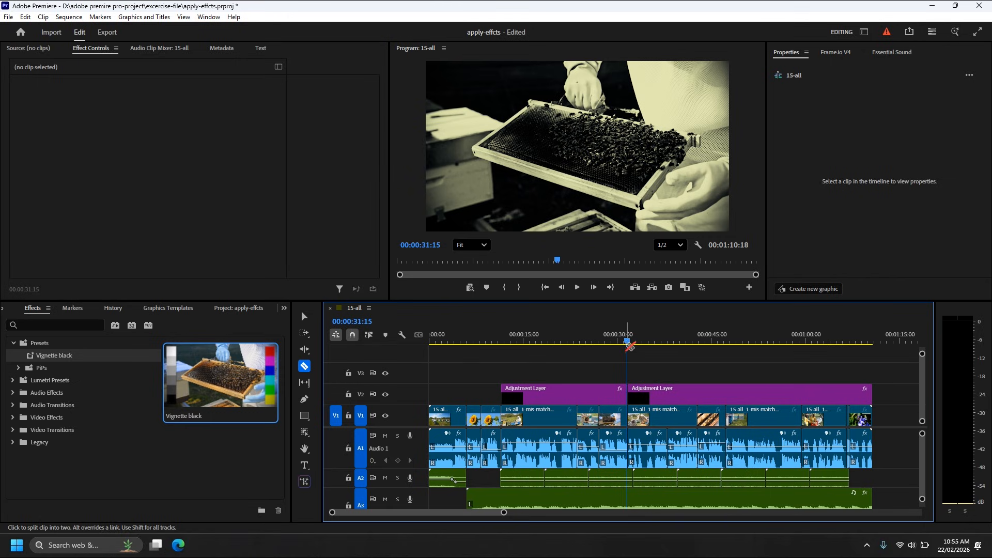
pyautogui.moveTo(627, 343); pyautogui.dragTo(679, 344)
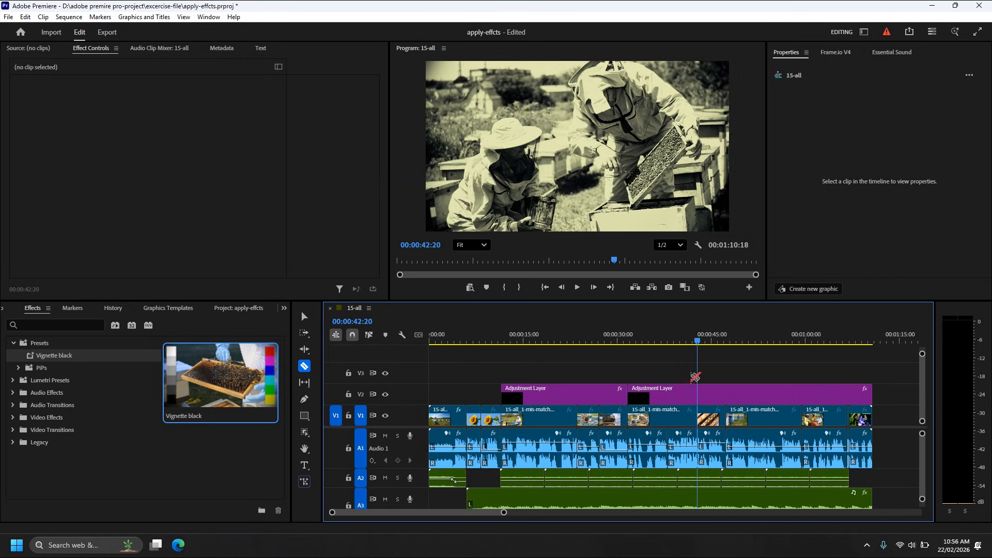
pyautogui.click(697, 395)
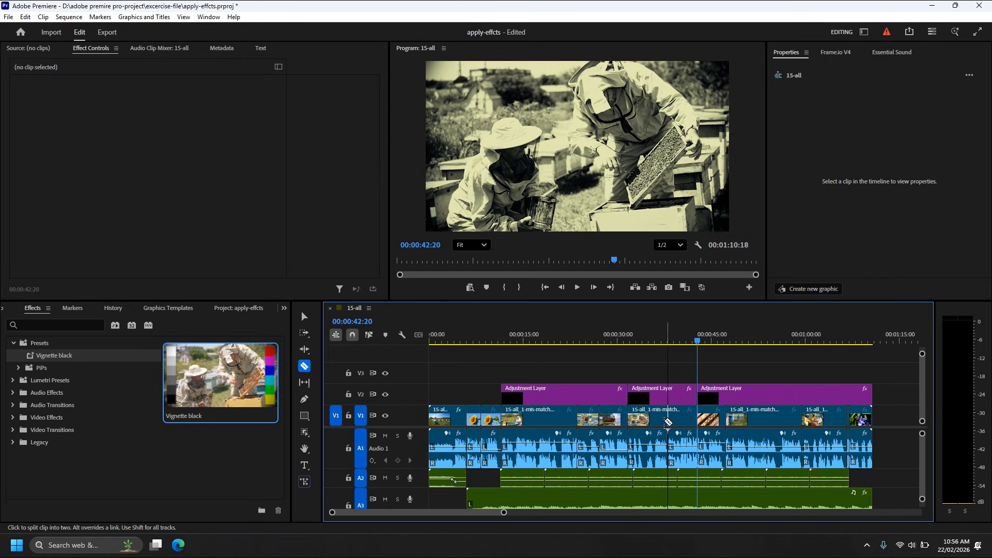
# Set the Tint effect's Map White To colour to dark blue 001C6C on the middle adjustment layer segment and preview it at 00:00:37:01.
pyautogui.press('v')
pyautogui.click(656, 397)
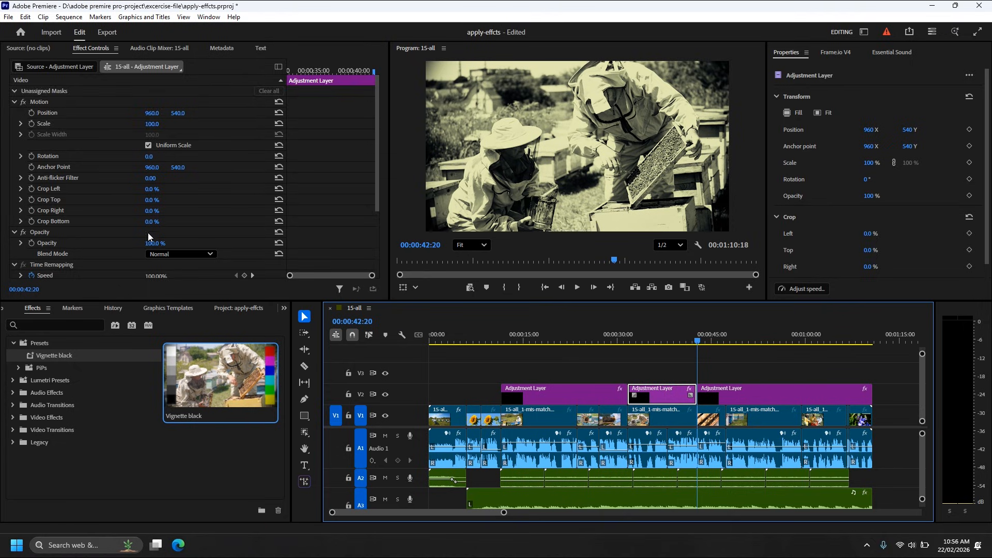
pyautogui.scroll(-5, 150, 235)
pyautogui.click(14, 239)
pyautogui.scroll(-1, 79, 244)
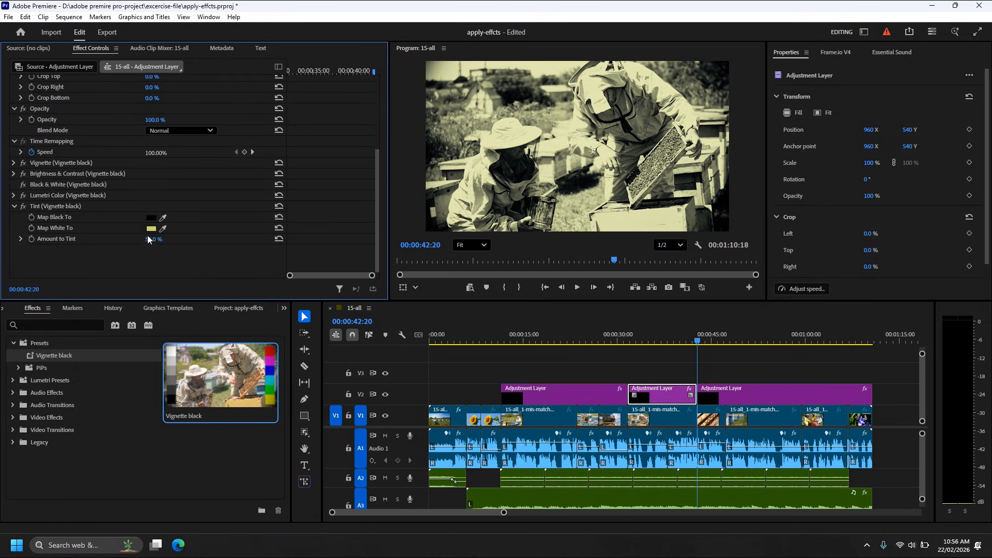
pyautogui.click(151, 229)
pyautogui.moveTo(515, 274)
pyautogui.mouseDown()
pyautogui.moveTo(516, 266)
pyautogui.moveTo(510, 276)
pyautogui.mouseUp()
pyautogui.click(498, 254)
pyautogui.click(503, 250)
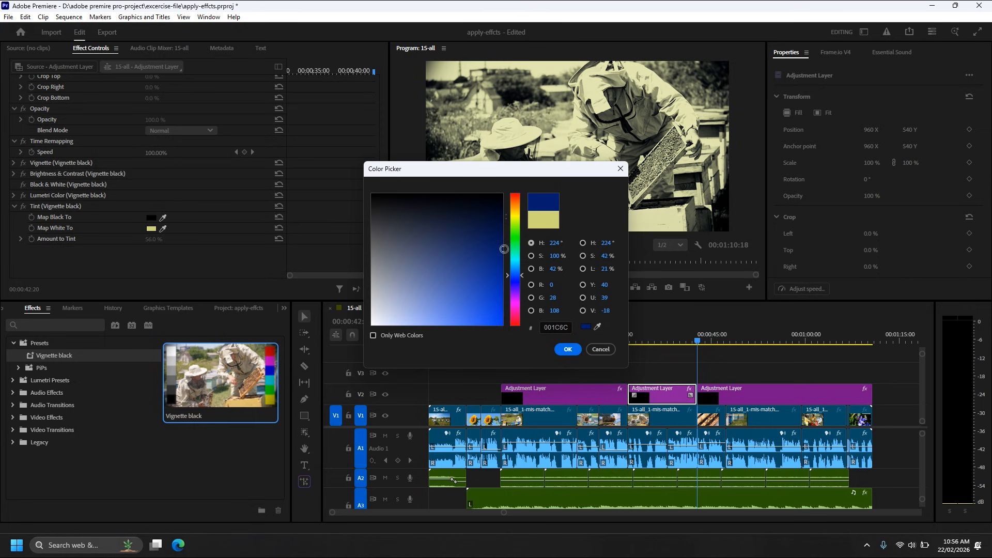
pyautogui.click(568, 350)
pyautogui.moveTo(690, 342); pyautogui.dragTo(664, 343)
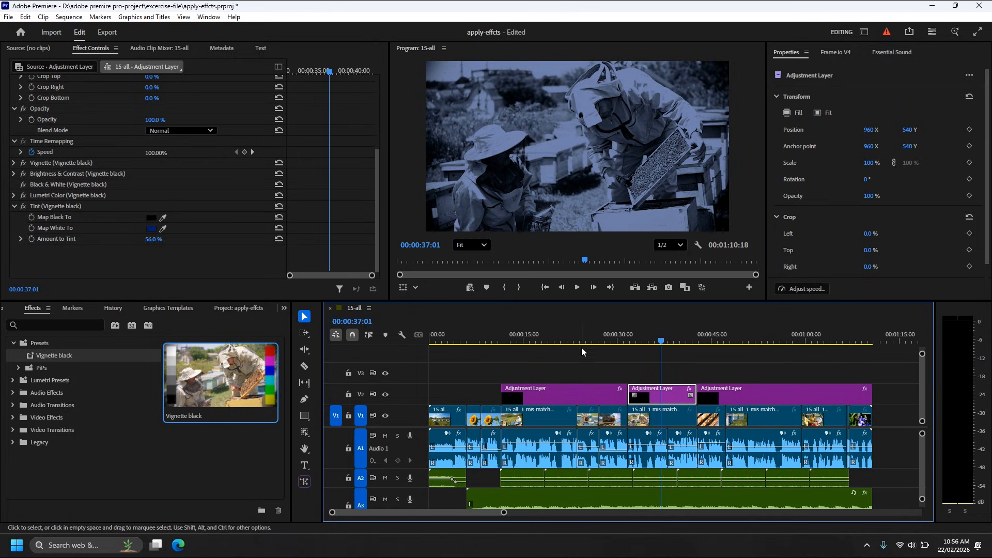
# Create a second adjustment layer of 1920 x 1080 at 25.00 fps in the apply-effcts project.
pyautogui.click(289, 311)
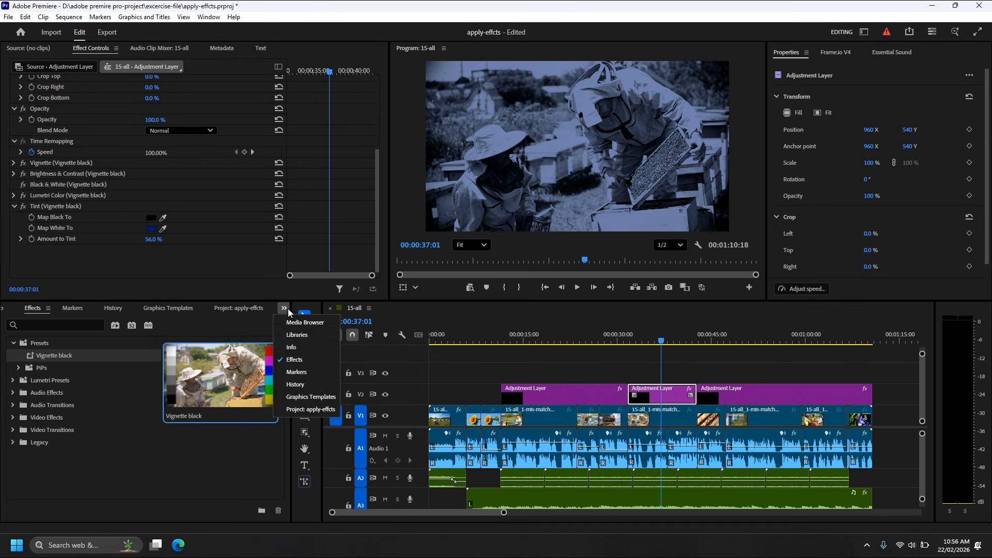
pyautogui.click(313, 410)
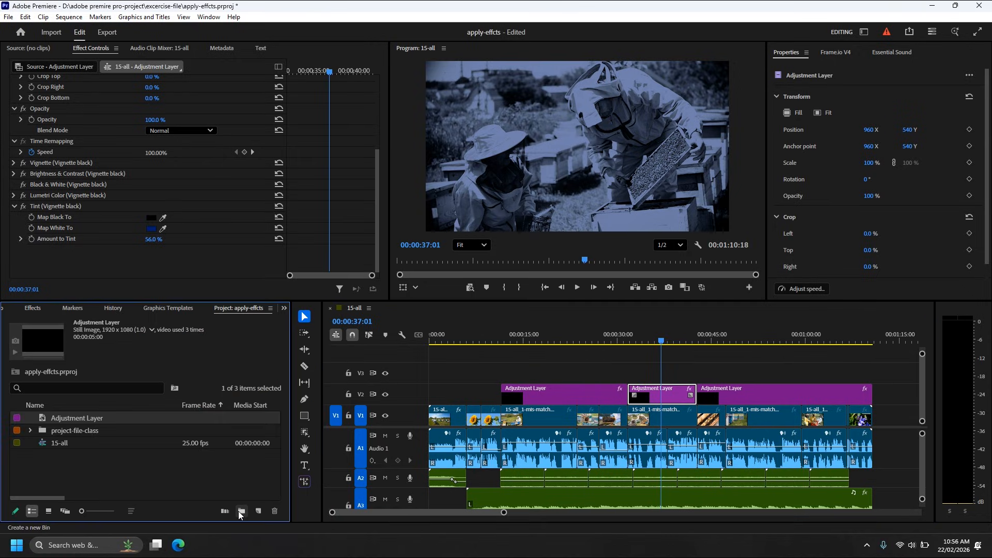
pyautogui.click(258, 510)
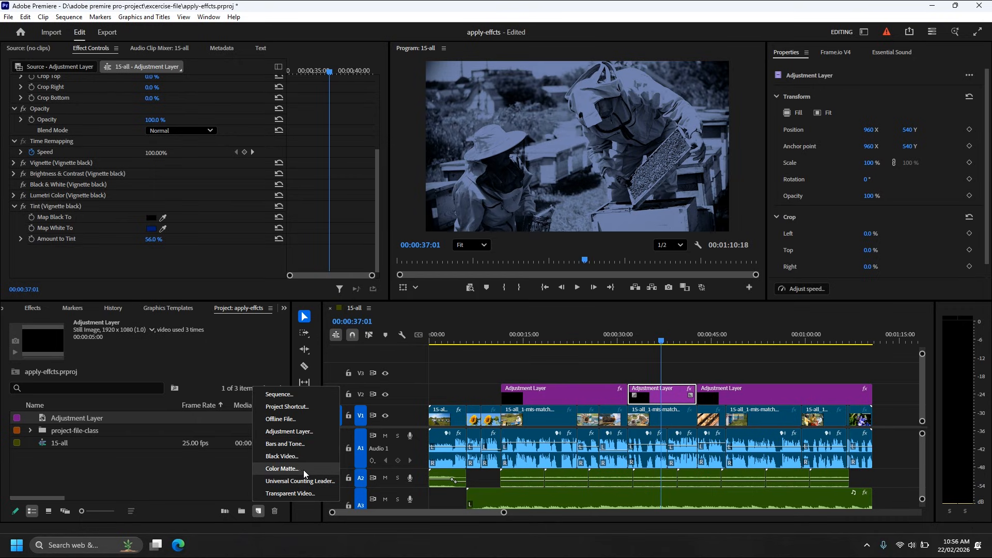
pyautogui.click(292, 433)
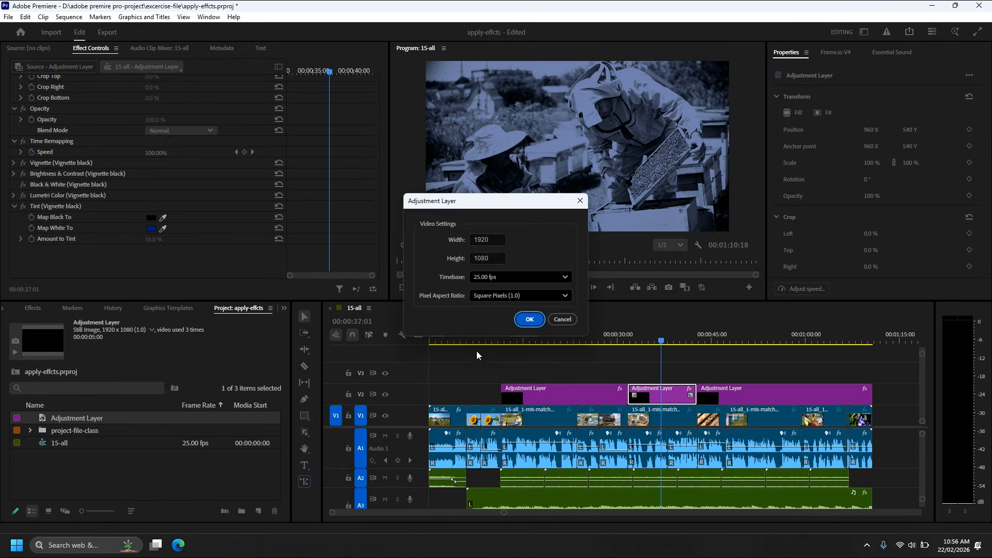
pyautogui.click(528, 320)
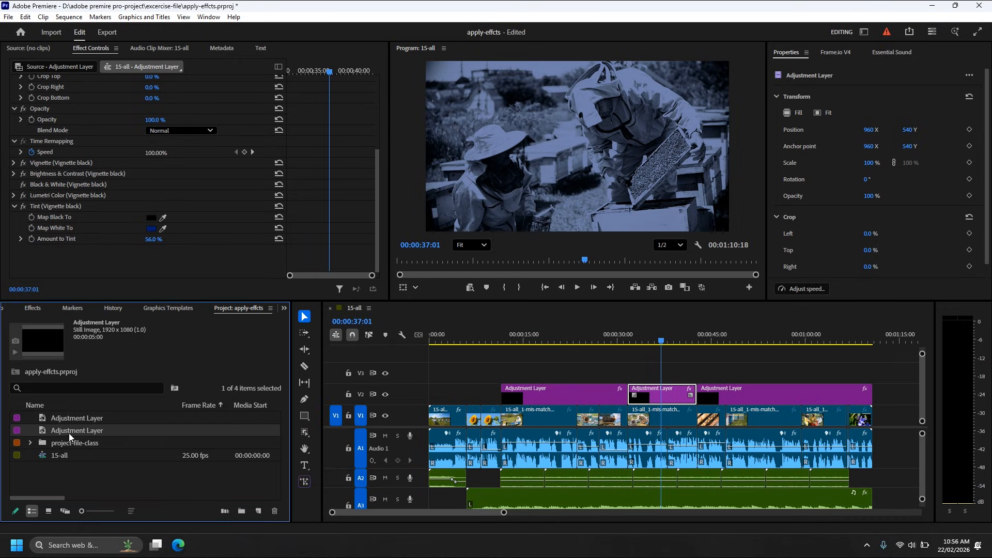
# Place the new adjustment layer on V3 around 00:00:24:01 and apply the Stylize effect Mosaic to it.
pyautogui.moveTo(69, 433); pyautogui.dragTo(577, 380)
pyautogui.moveTo(556, 333); pyautogui.dragTo(581, 336)
pyautogui.click(585, 374)
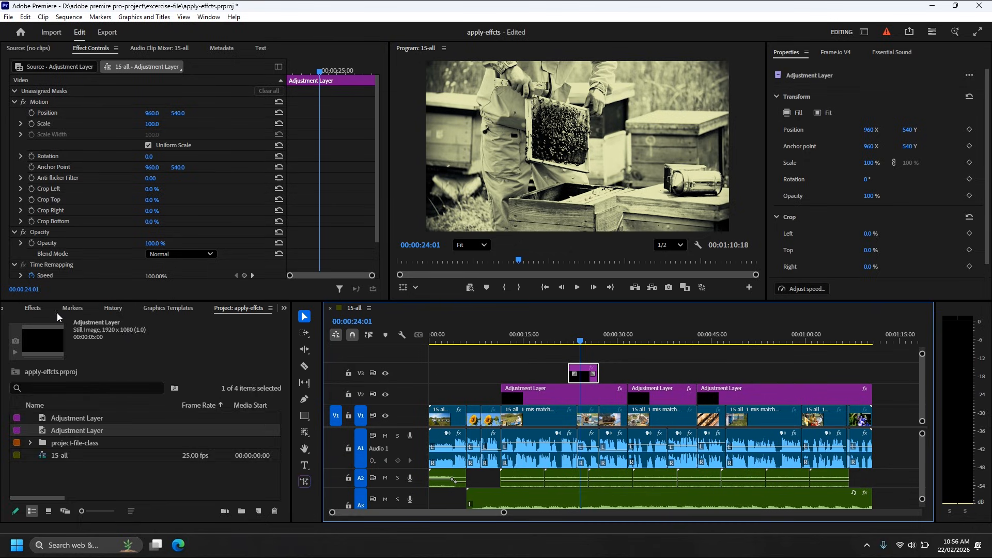
pyautogui.click(33, 309)
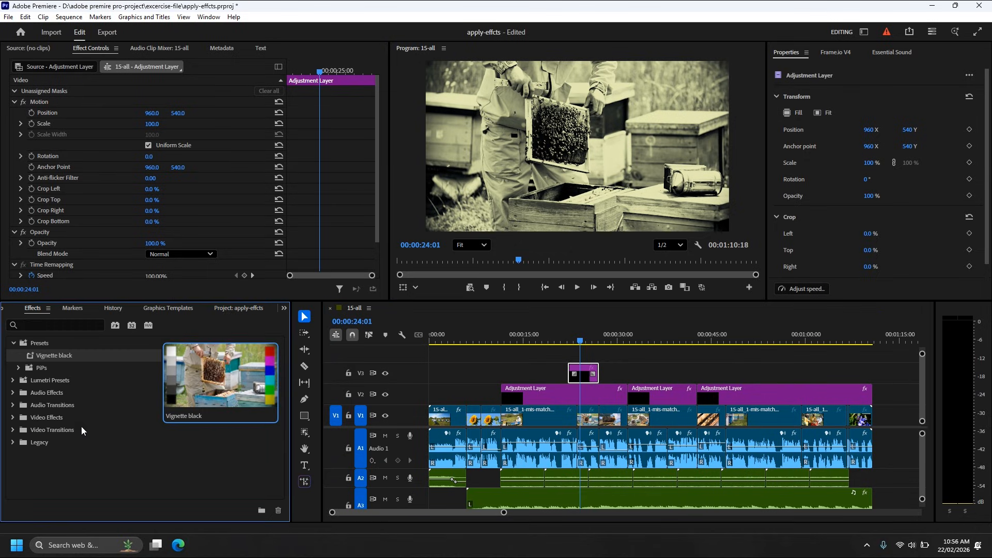
pyautogui.click(13, 419)
pyautogui.scroll(-3, 24, 449)
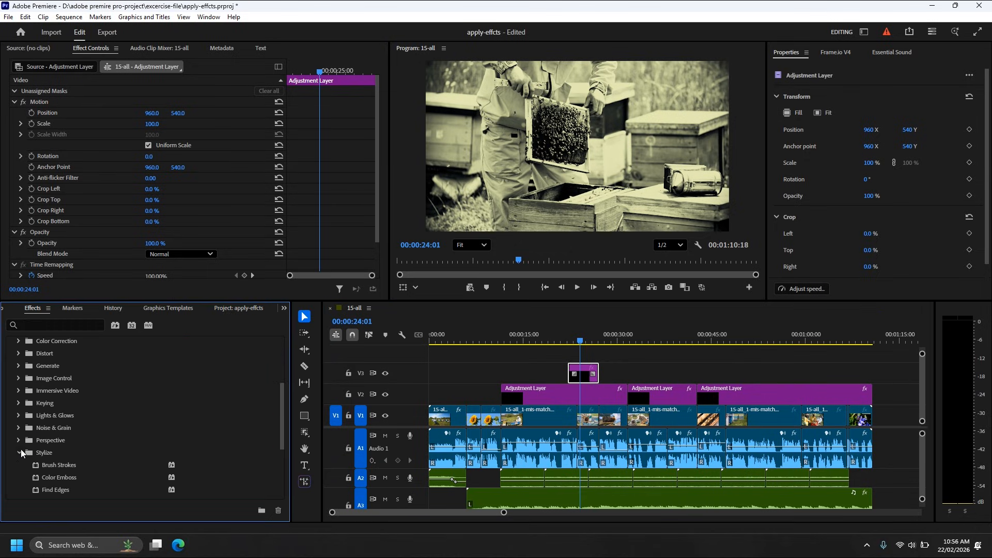
pyautogui.click(21, 451)
pyautogui.scroll(-2, 21, 453)
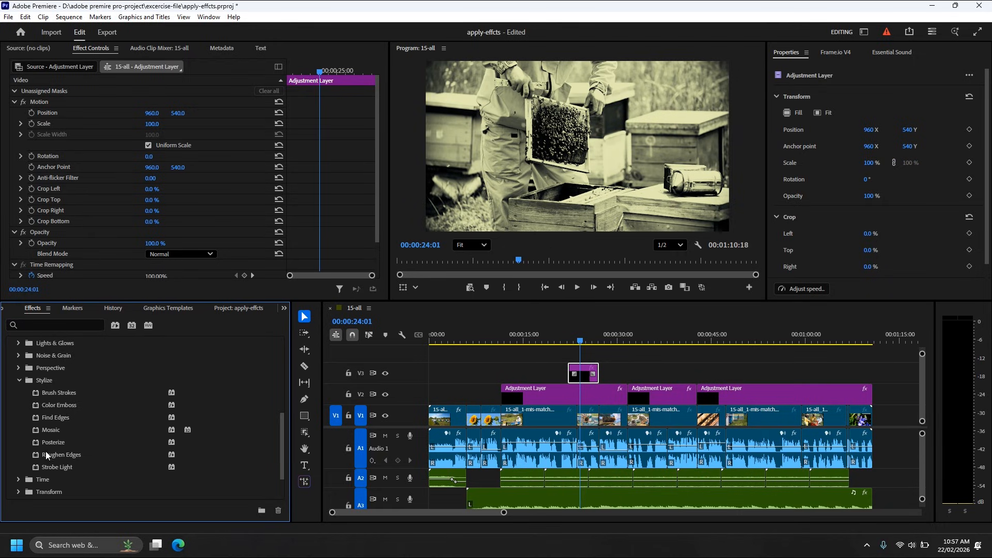
pyautogui.moveTo(39, 432); pyautogui.dragTo(583, 372)
# Scrub over the start of the Mosaic adjustment layer, delete it from V3 and move the playhead to 00:00:47:00.
pyautogui.click(552, 339)
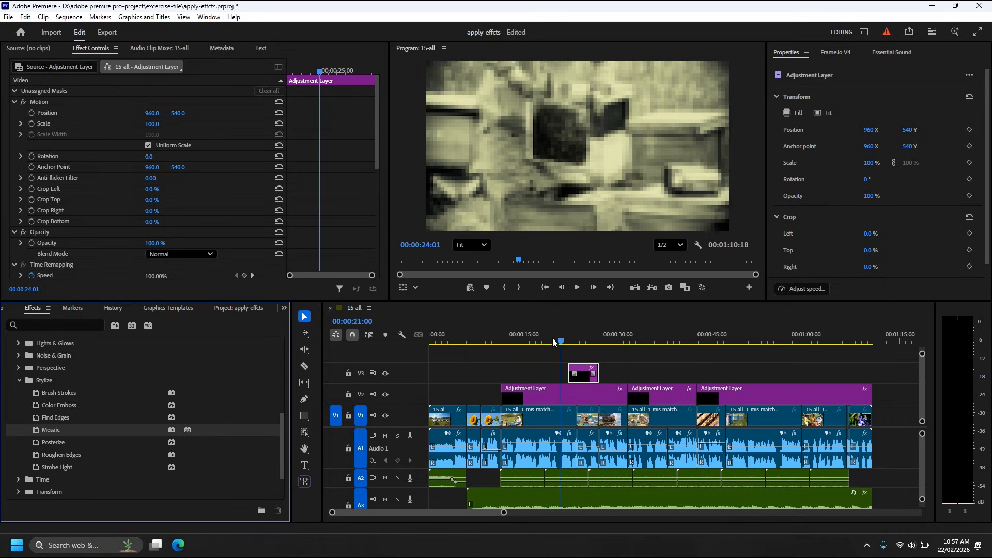
pyautogui.moveTo(555, 341)
pyautogui.mouseDown()
pyautogui.moveTo(578, 337)
pyautogui.moveTo(562, 334)
pyautogui.mouseUp()
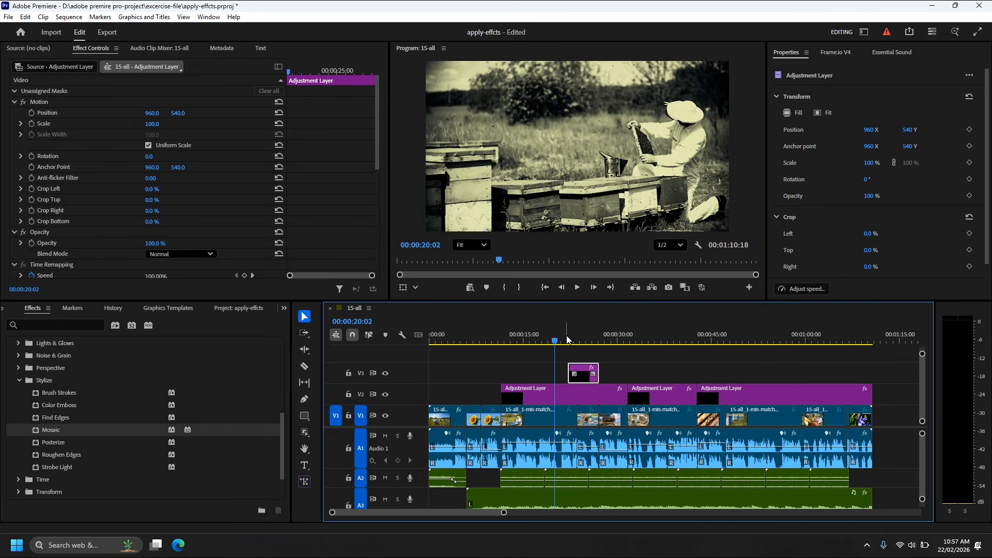
pyautogui.click(570, 342)
pyautogui.moveTo(572, 343)
pyautogui.mouseDown()
pyautogui.moveTo(618, 346)
pyautogui.moveTo(552, 345)
pyautogui.mouseUp()
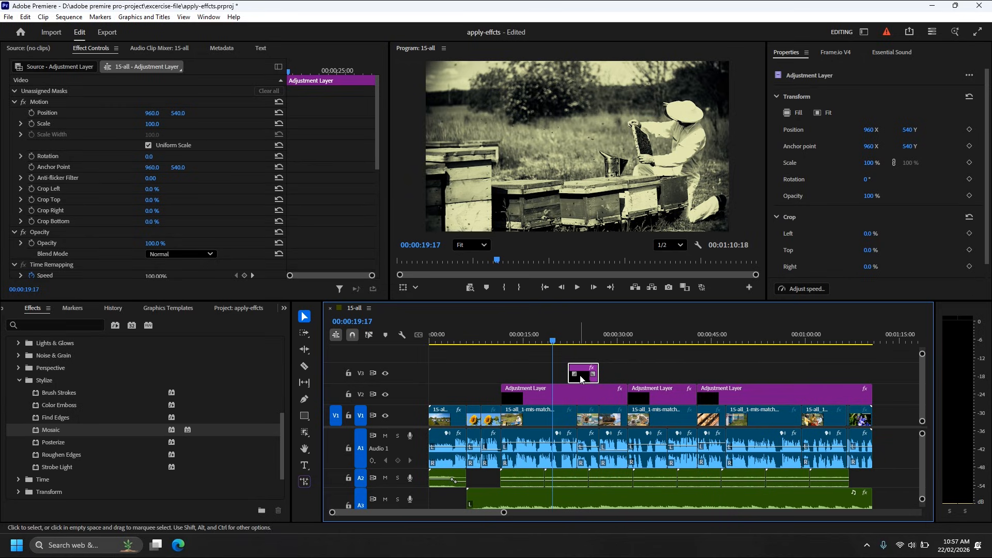
pyautogui.press('Delete')
pyautogui.moveTo(554, 343); pyautogui.dragTo(726, 361)
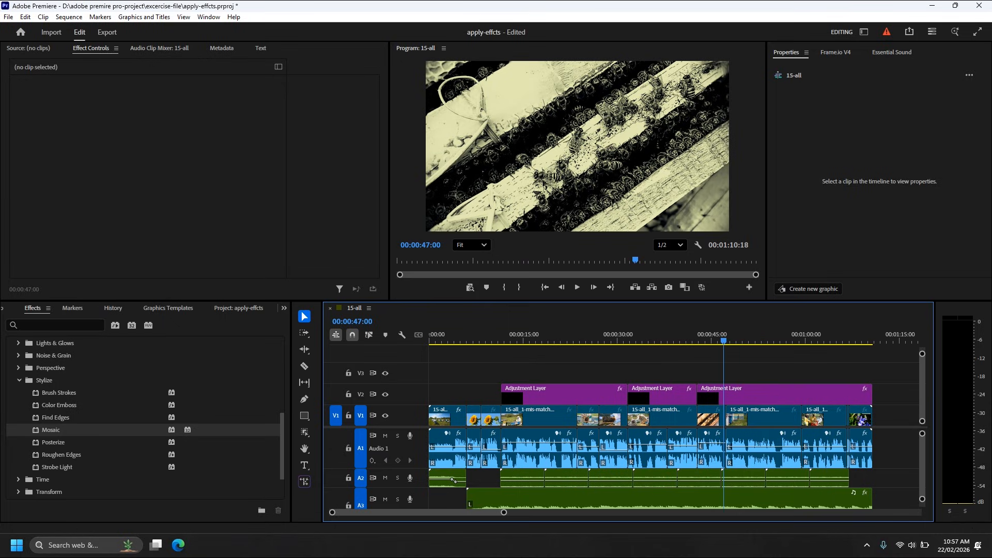